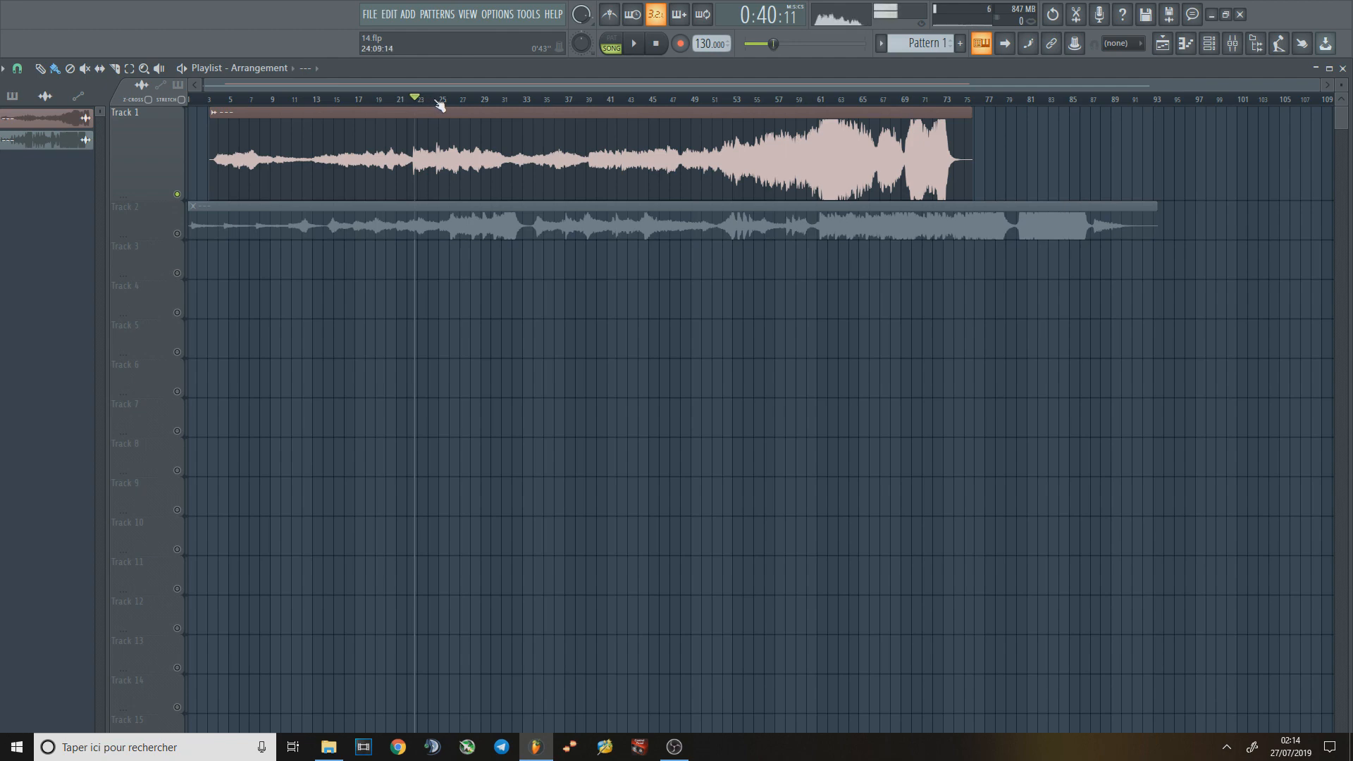
Step: Play Track 1 from about bar 23, increase the track's height, and reposition playback to about bar 26
mouse_move(420, 102)
left_mouse_down()
mouse_move(443, 101)
mouse_move(425, 101)
left_mouse_up()
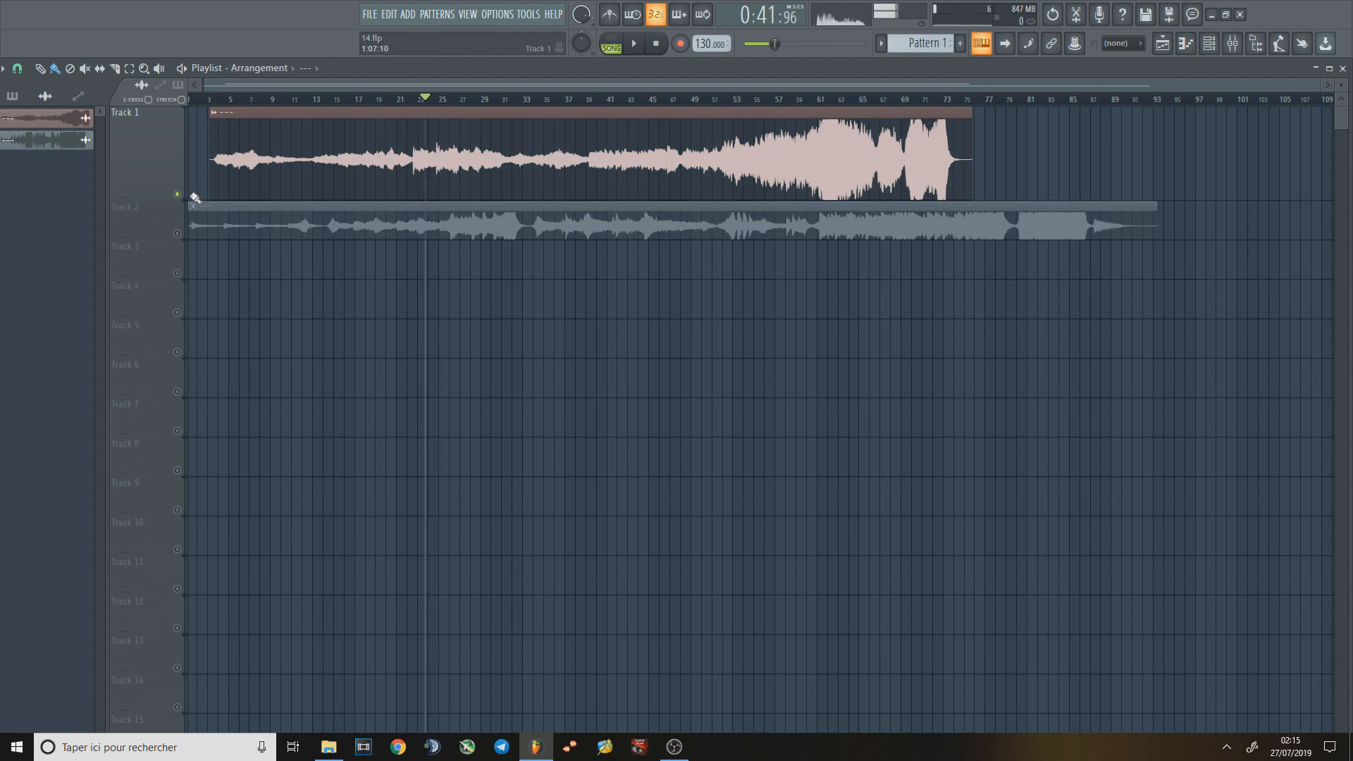
key("space")
left_click_drag(187, 202, 187, 233)
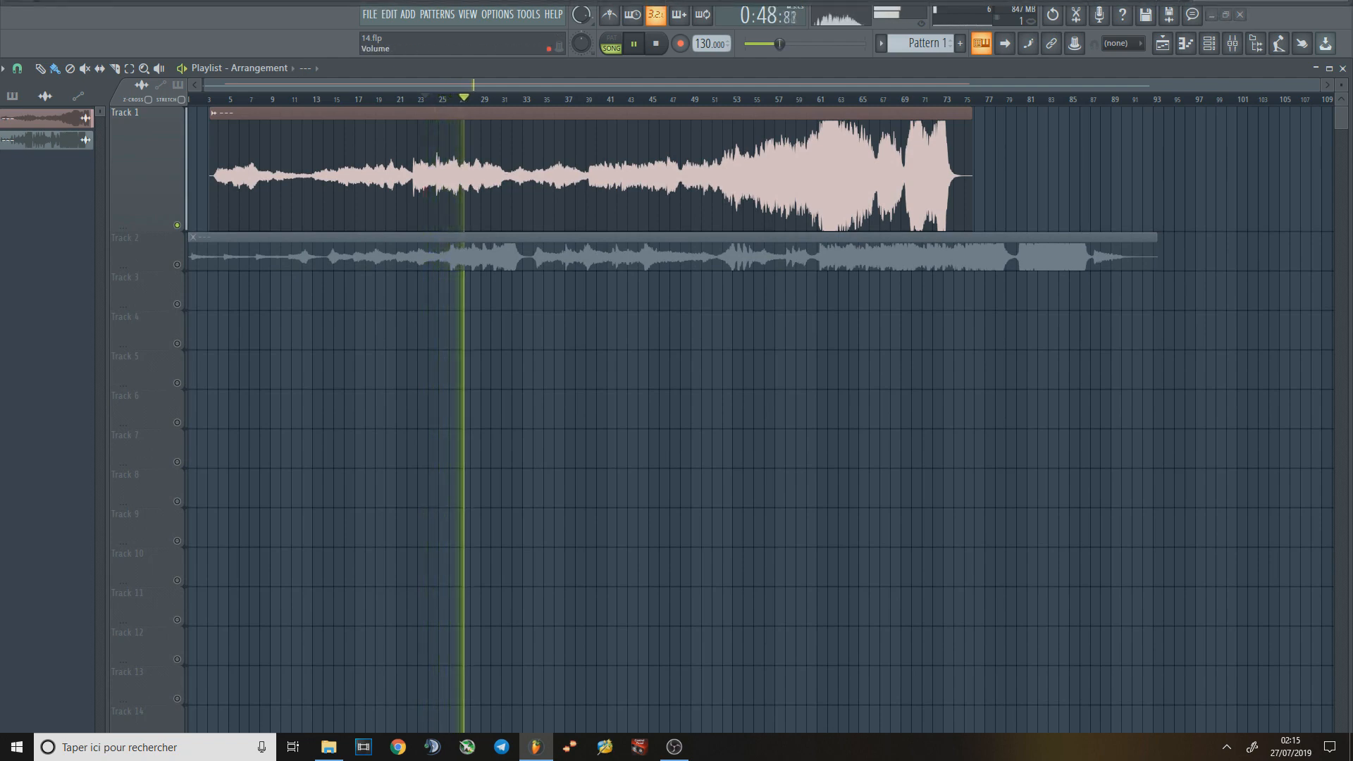
left_click(458, 101)
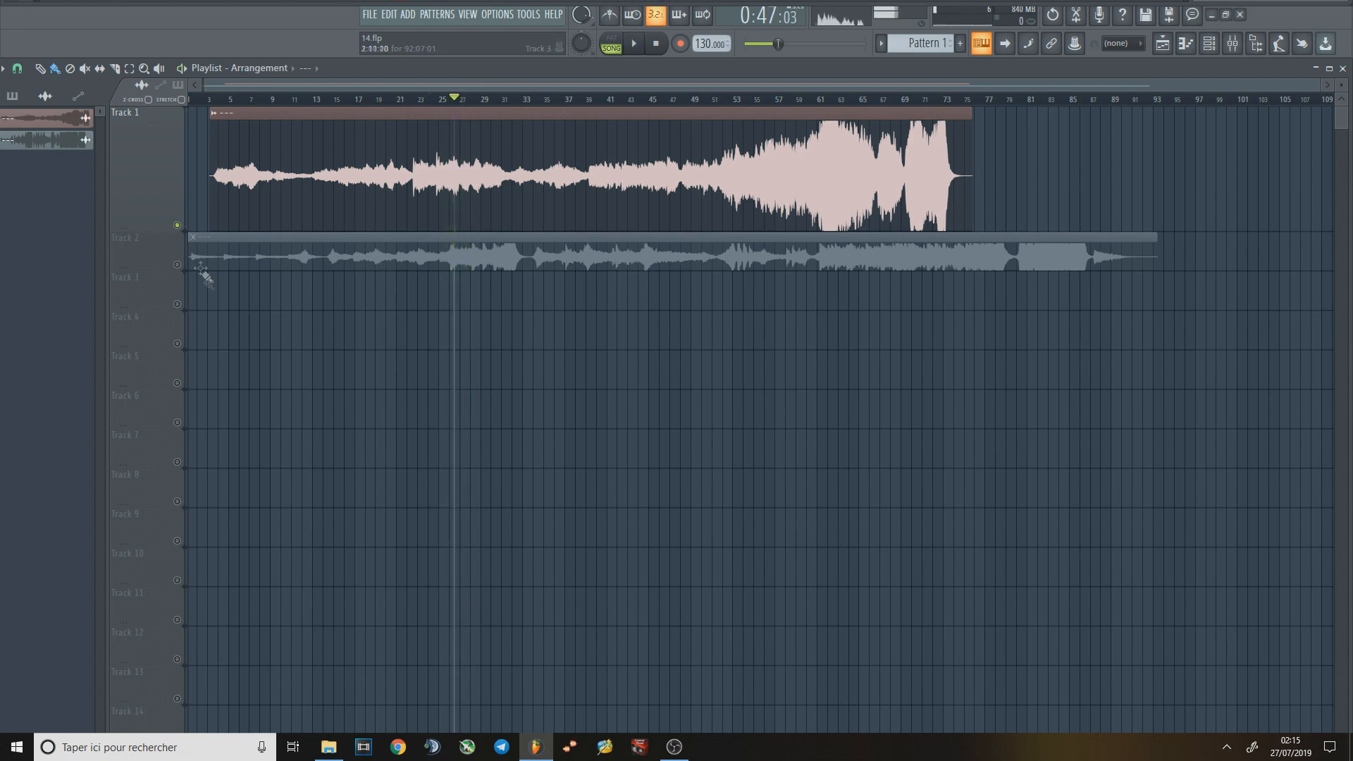
Step: Solo Track 2 and listen to its sections around bars 52 and 61
left_click(177, 264, "ctrl")
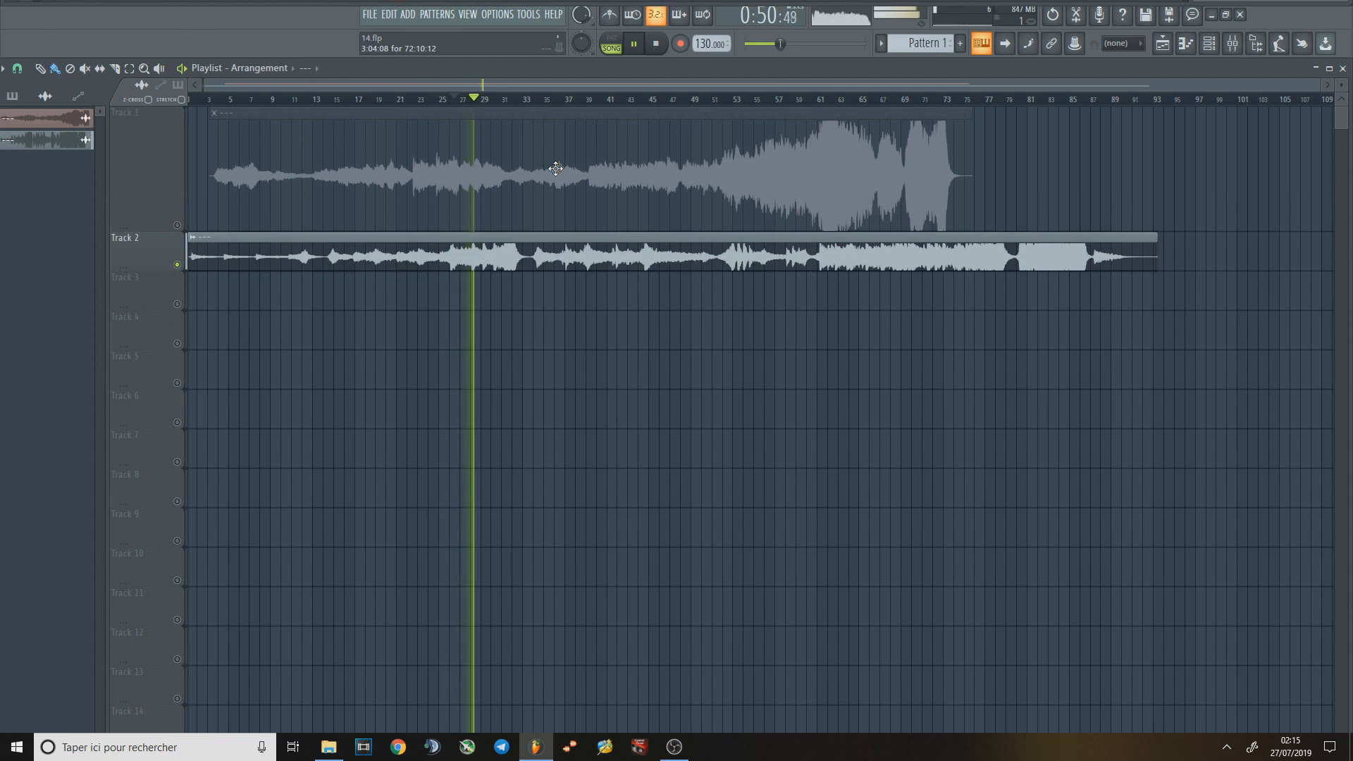
left_click(726, 106)
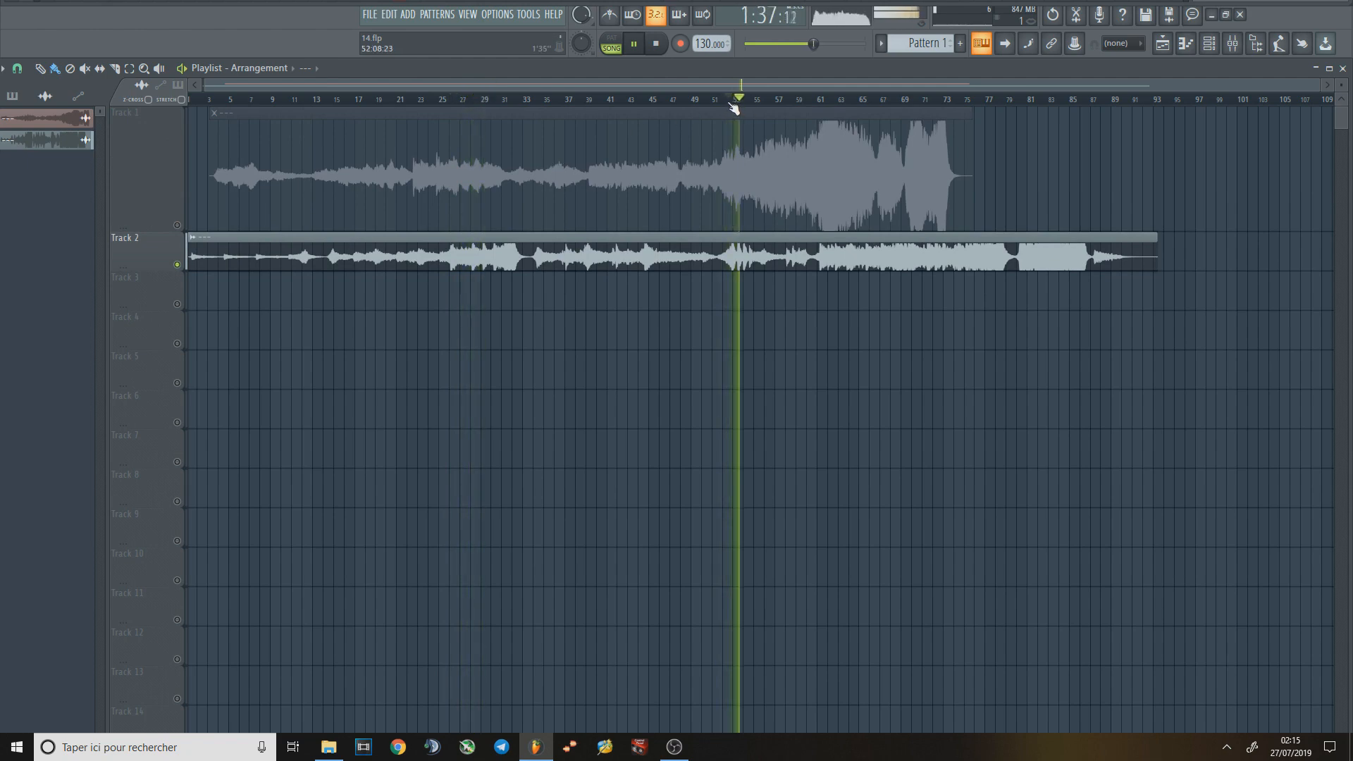
left_click(825, 102)
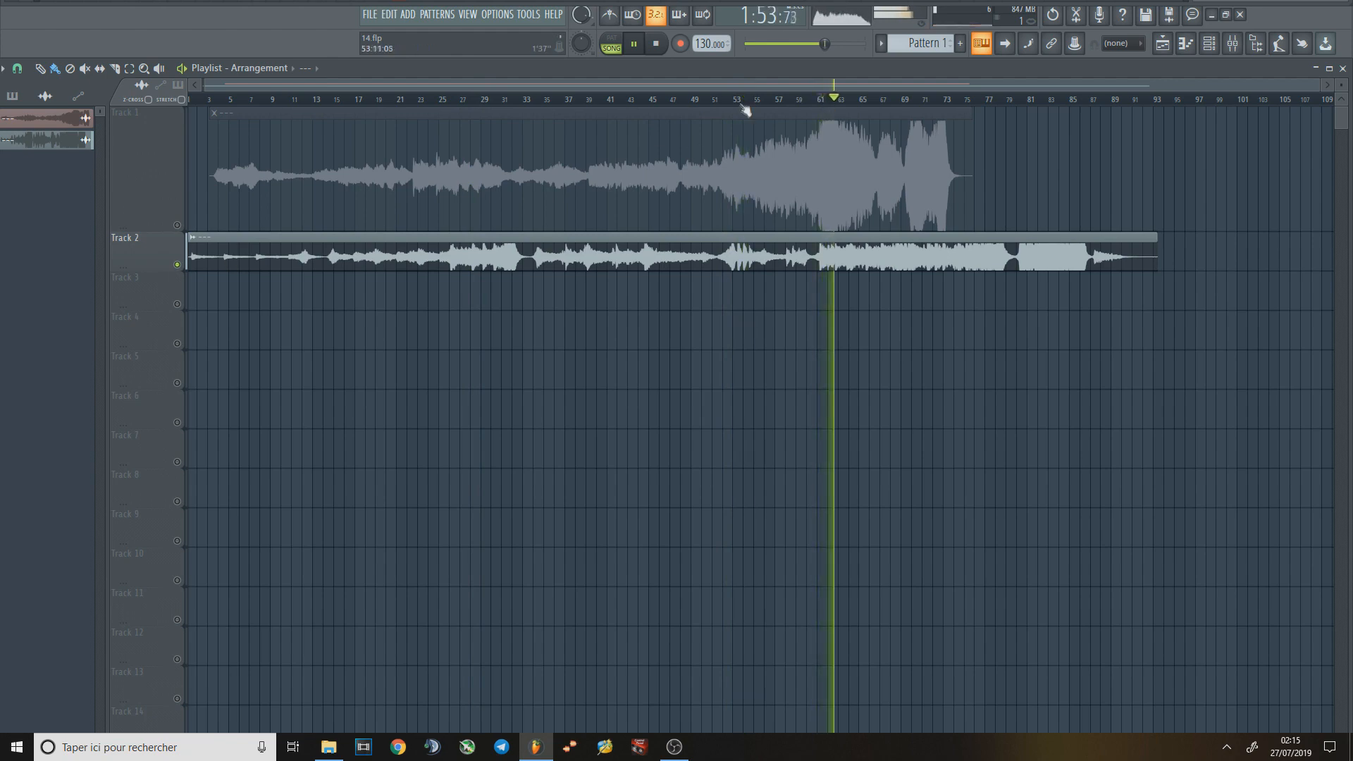
Step: Solo Track 1 and listen to its section around bars 42 to 44 for comparison
left_click(620, 111)
left_click(639, 99)
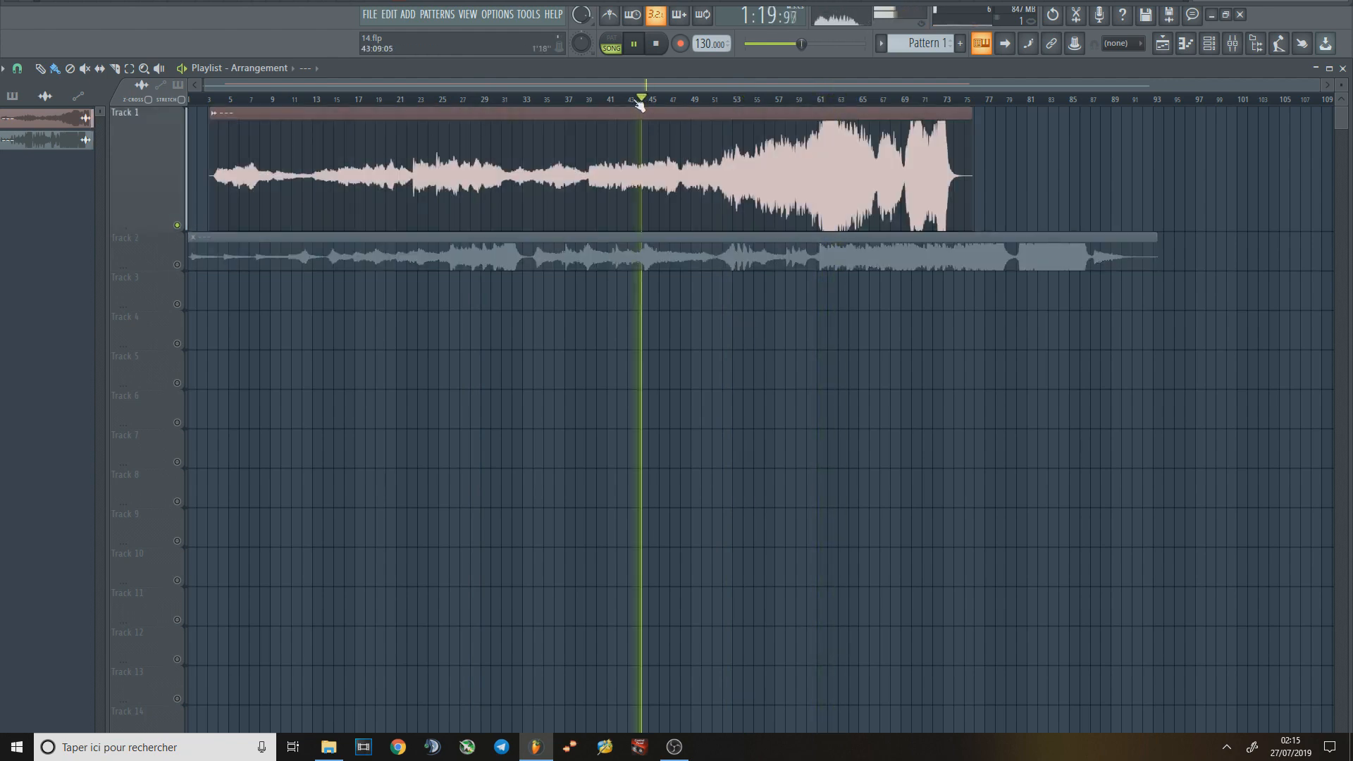
left_click(620, 99)
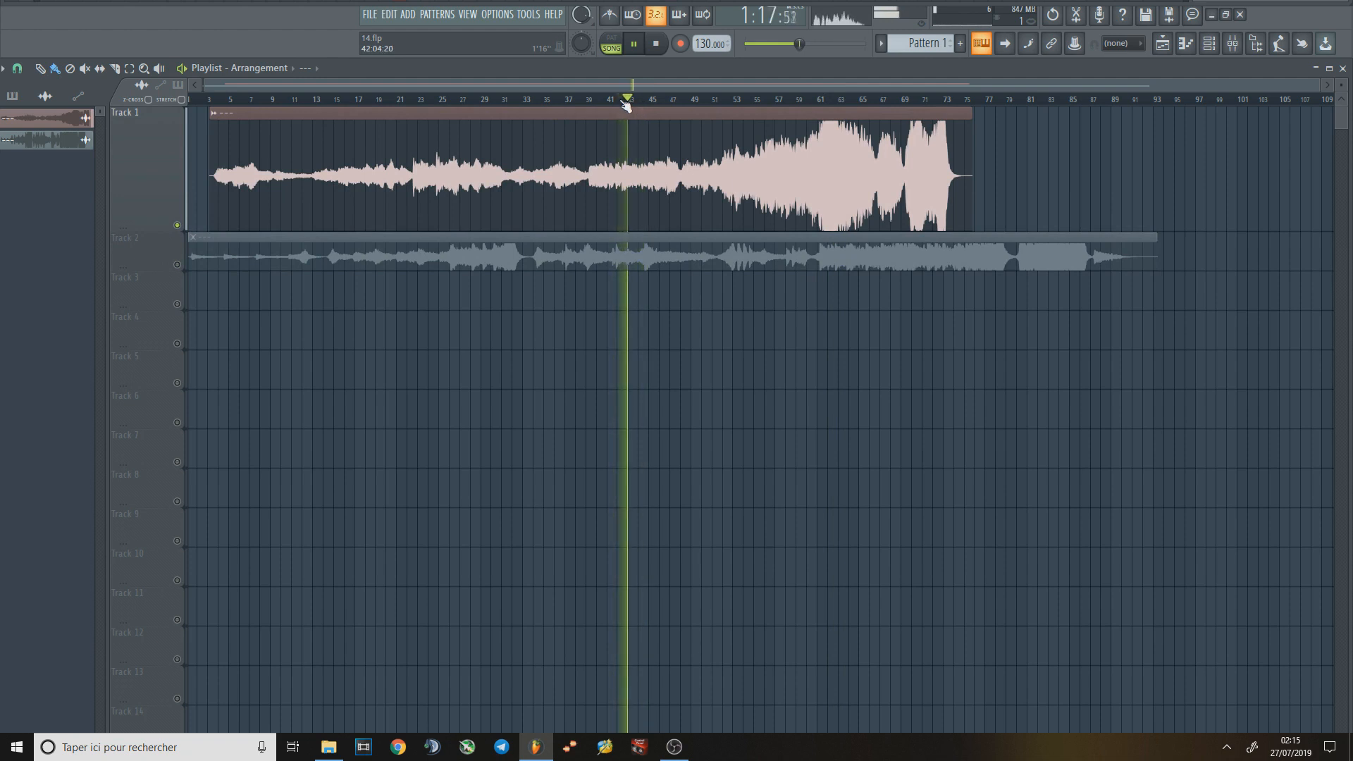
key("space")
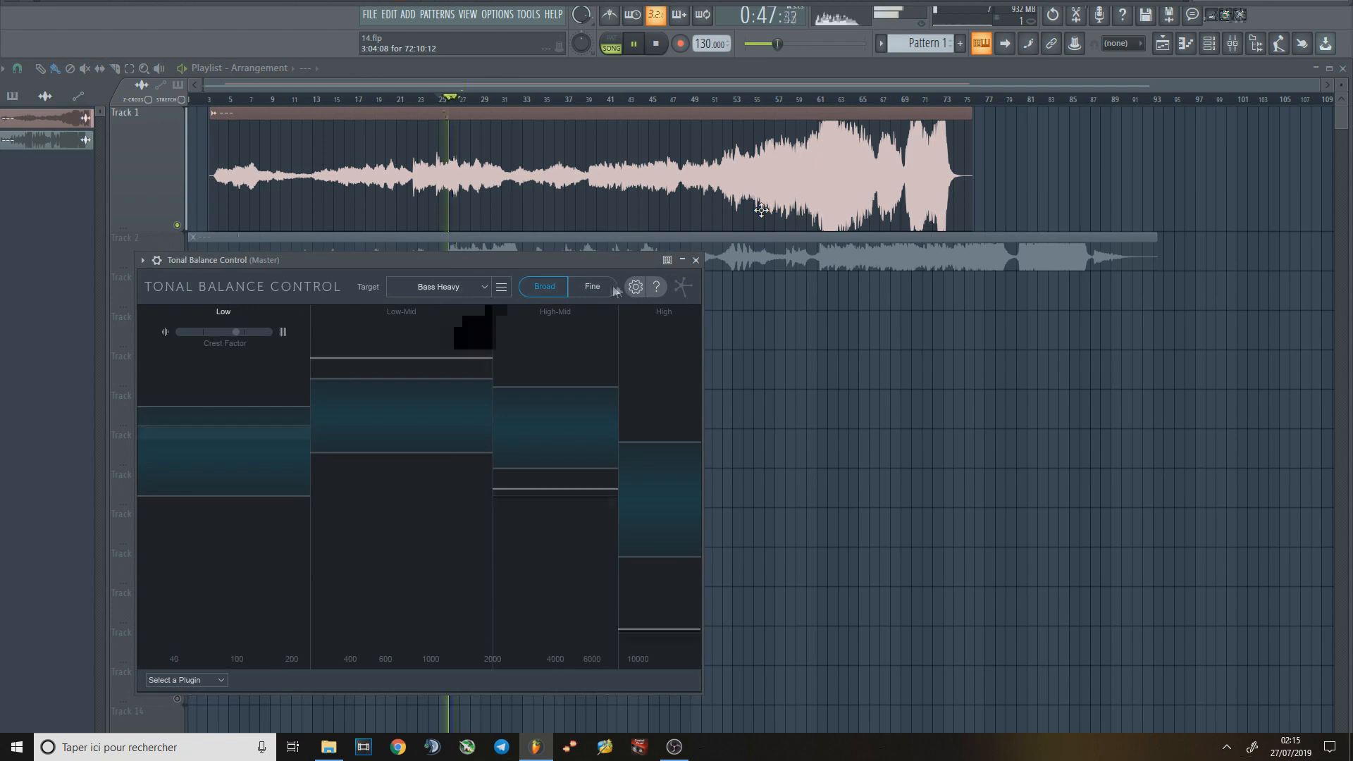
Step: Switch Tonal Balance Control to the Fine view and move its window clear of the start of the tracks
left_click(607, 287)
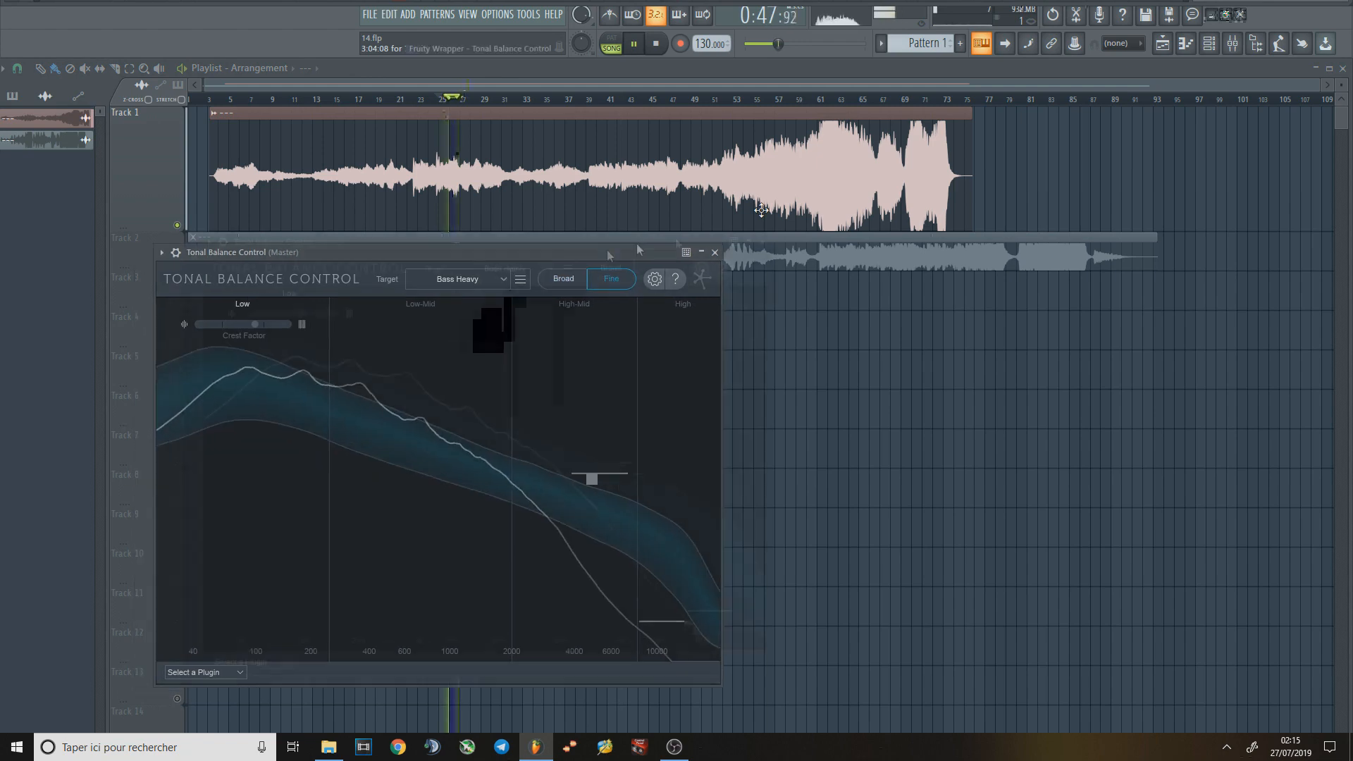
left_click_drag(590, 257, 1160, 208)
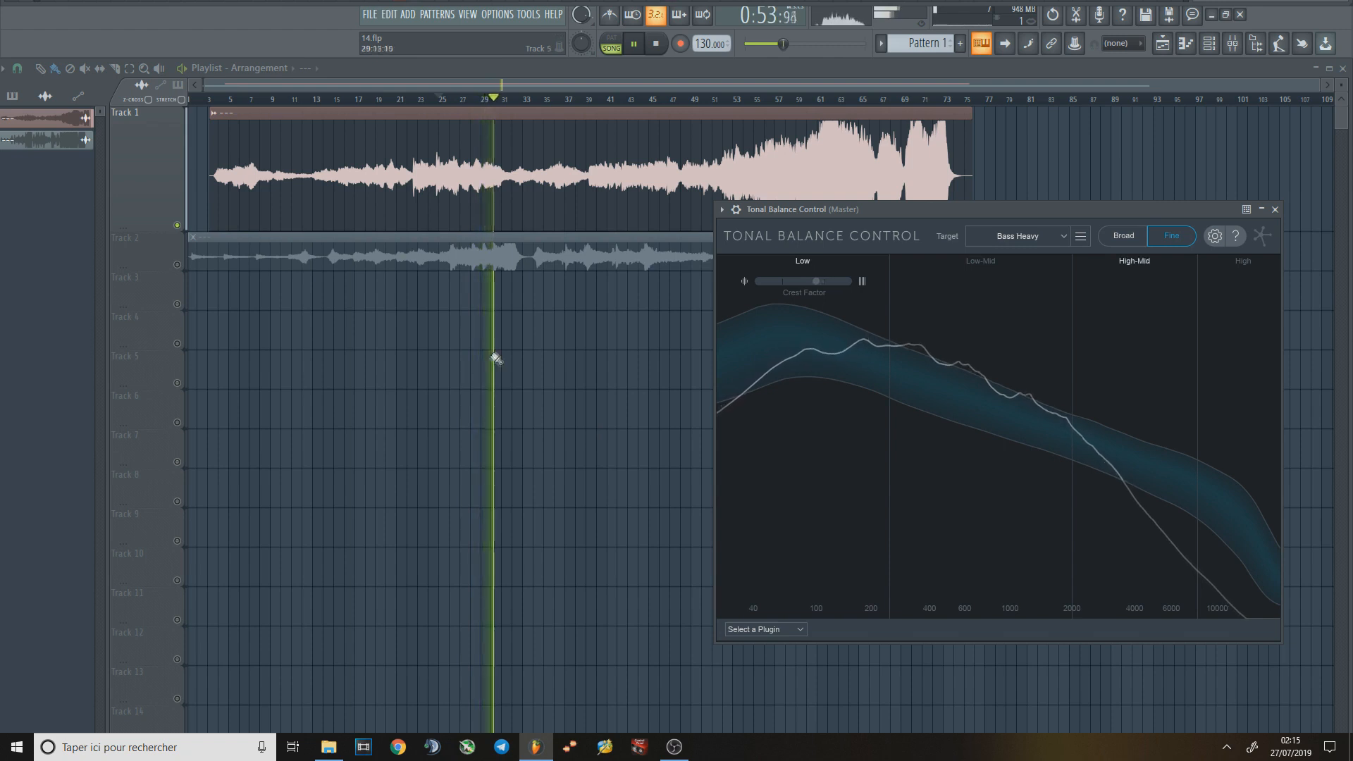
Step: Solo Track 2 and play it from about bar 24 while examining its curve in Tonal Balance Control
right_click(177, 264)
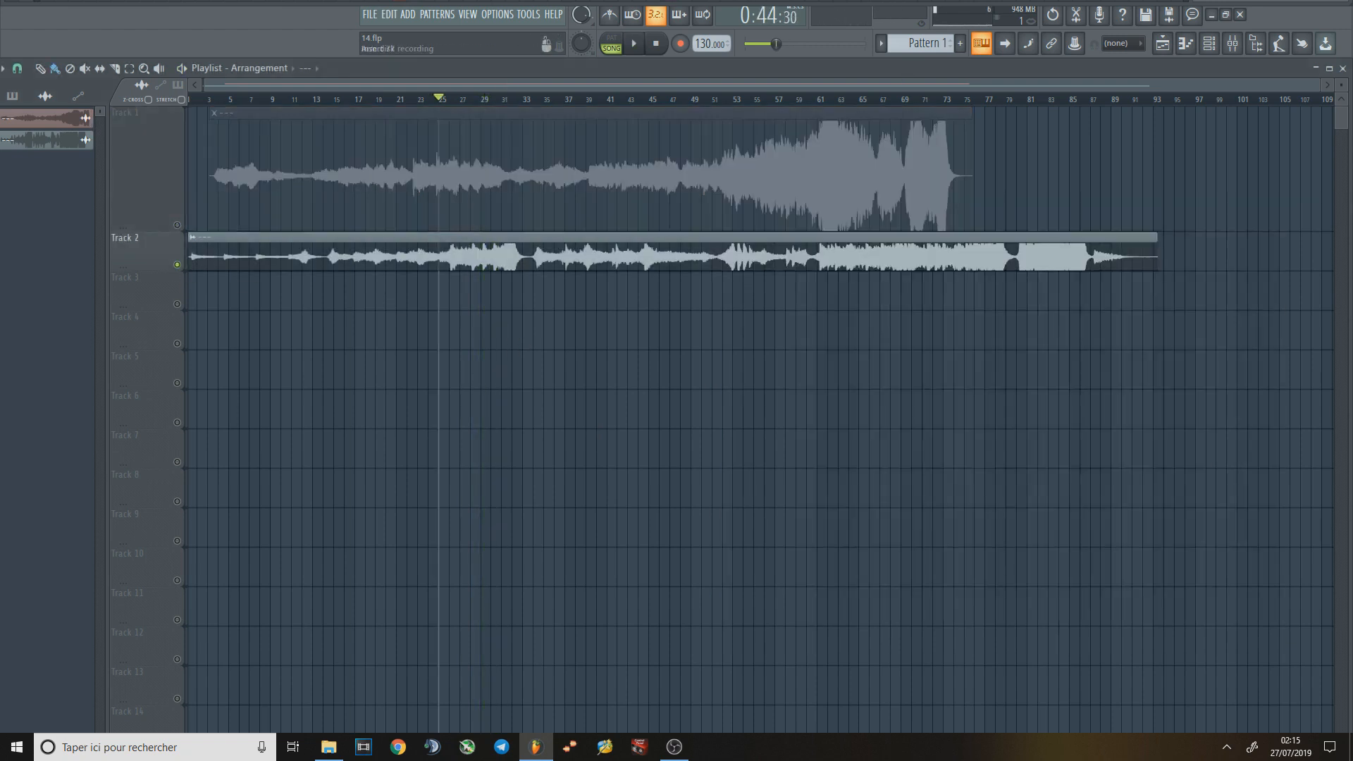
left_click(1324, 43)
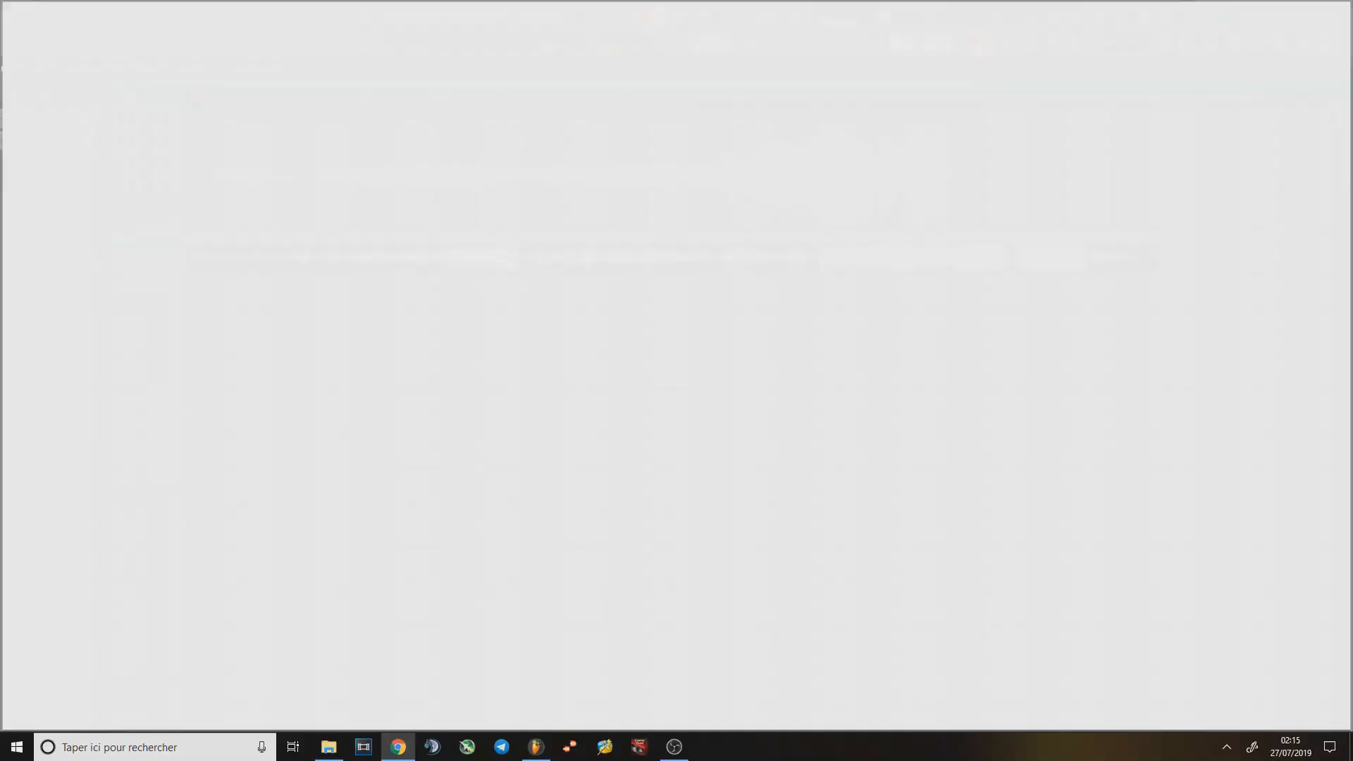
left_click(1337, 10)
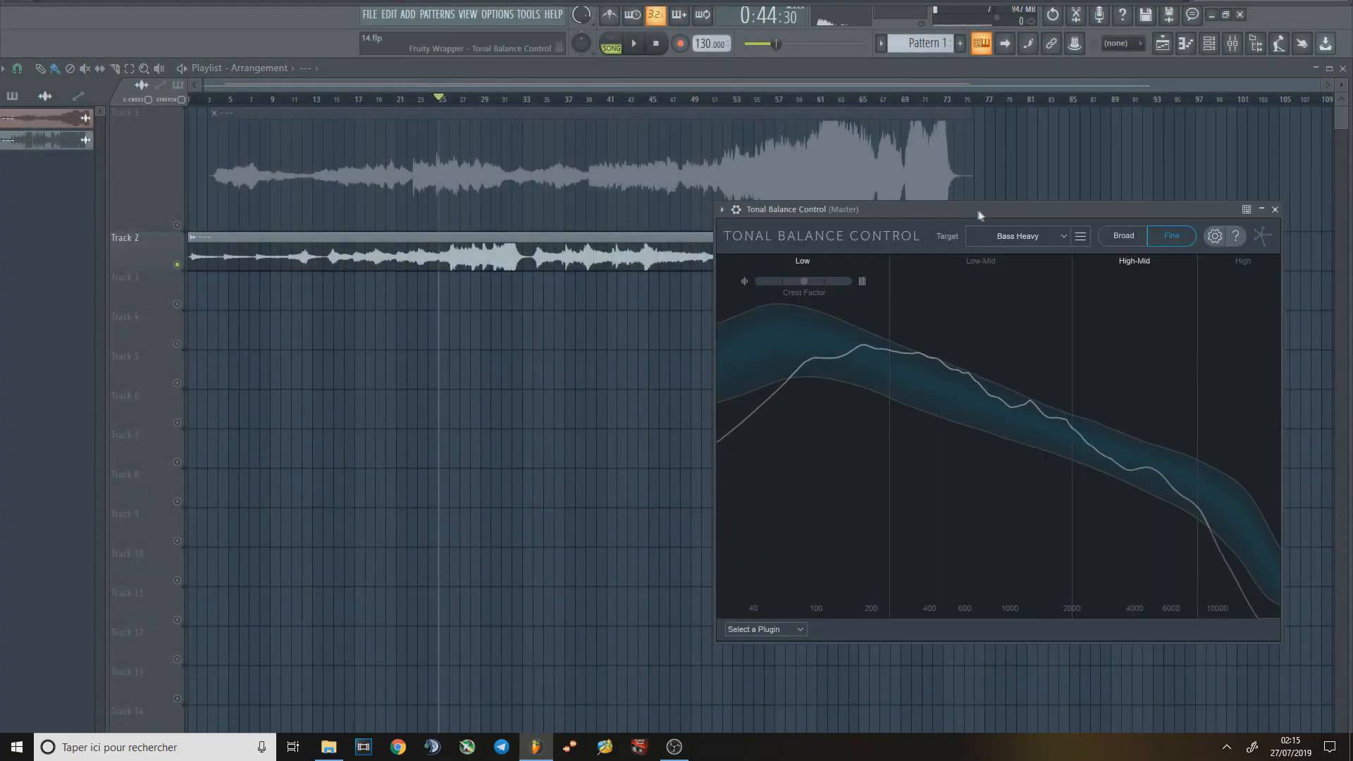
left_click_drag(977, 210, 946, 215)
key("space")
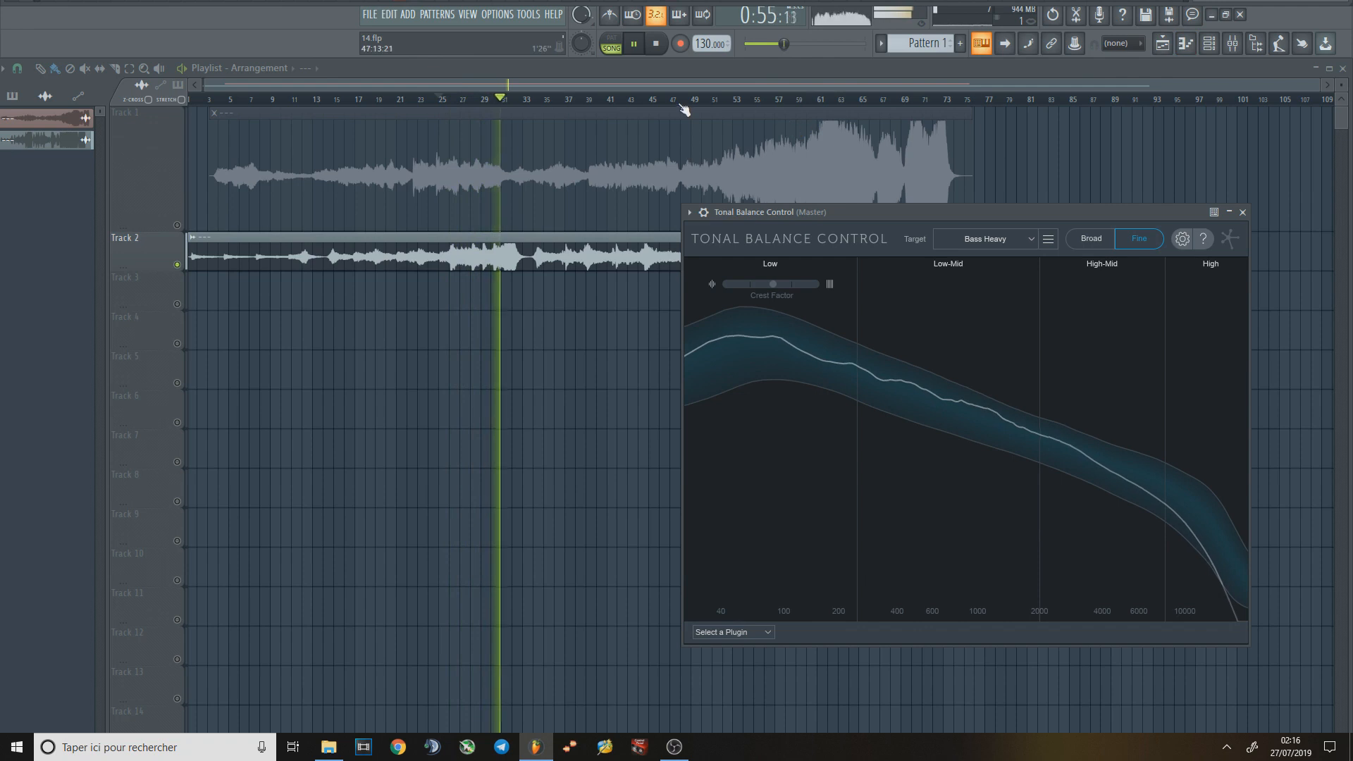
Step: Examine Track 2's tonal balance from about bar 61, stop playback and close Tonal Balance Control
left_click(774, 100)
left_click(816, 99)
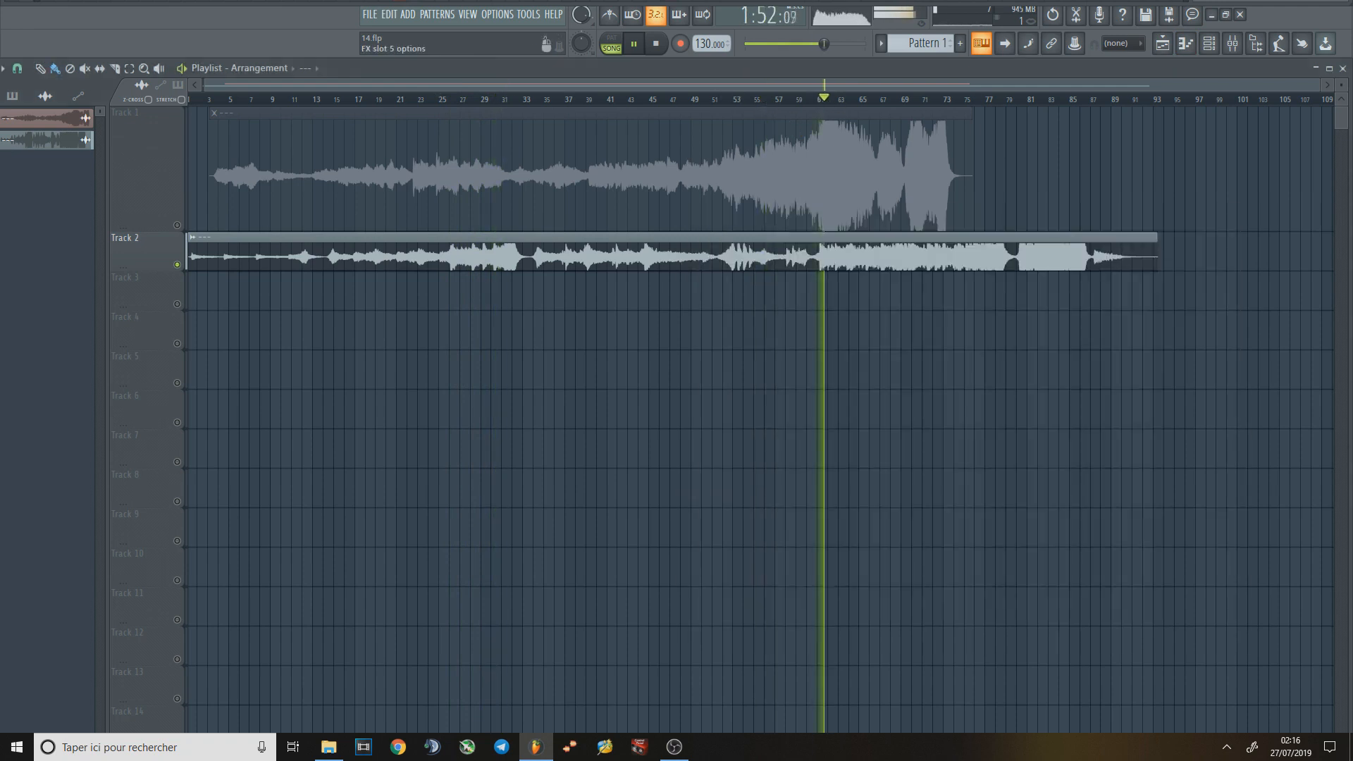
left_click(1184, 2)
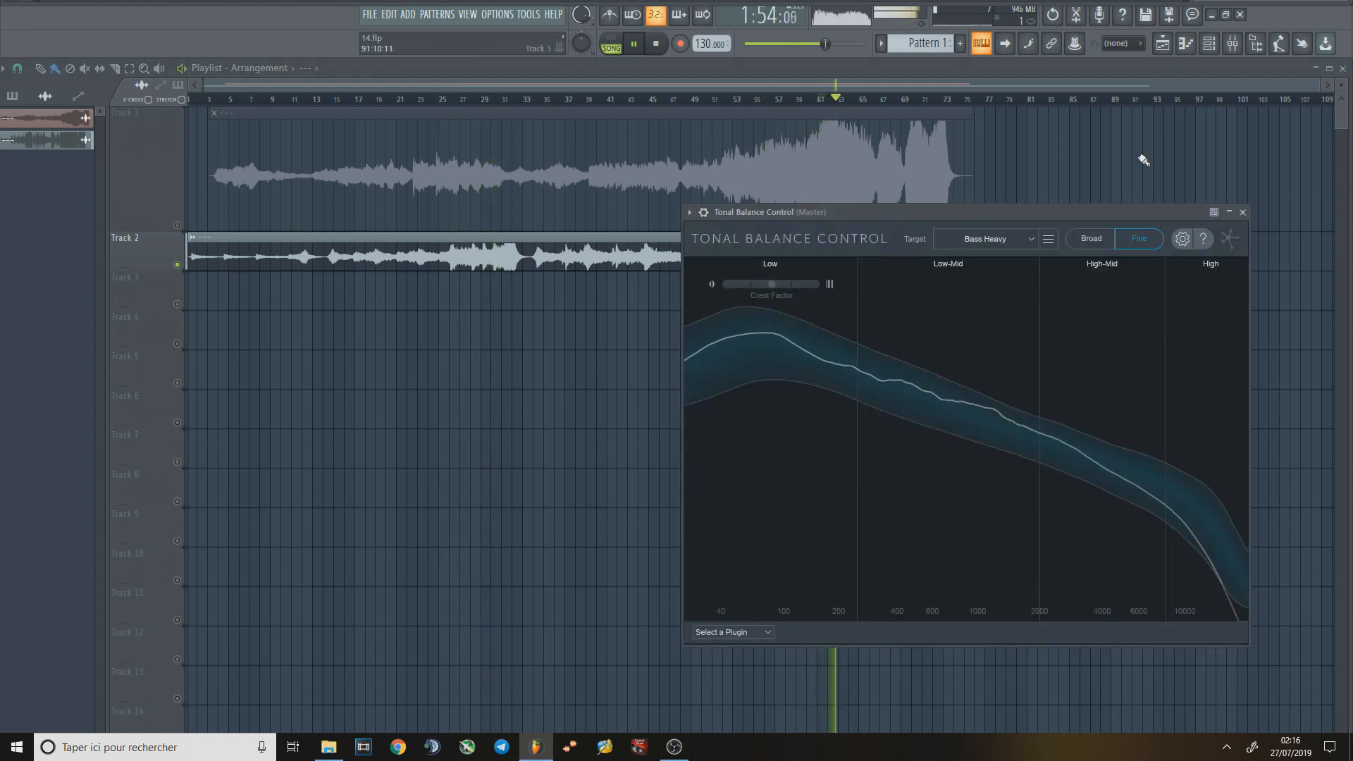
left_click_drag(1076, 216, 987, 209)
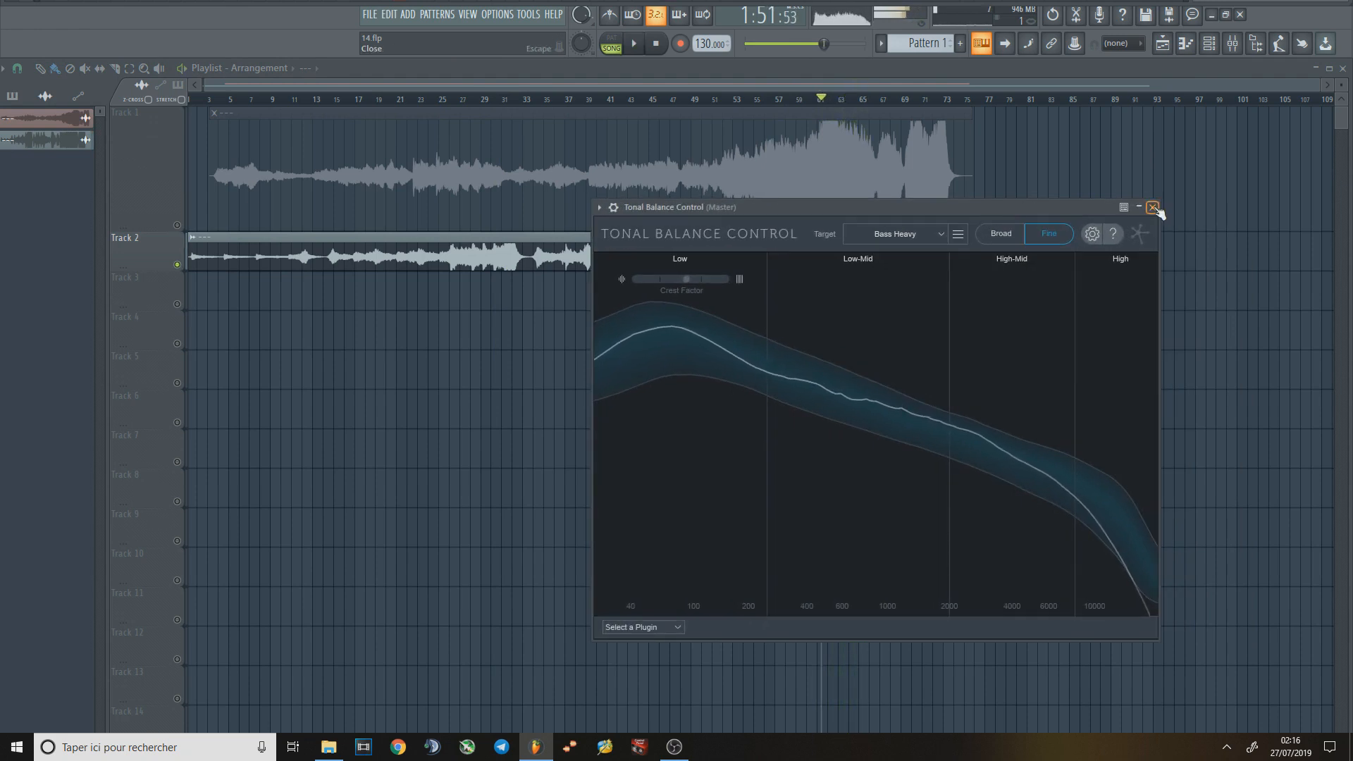
key("space")
left_click(1153, 208)
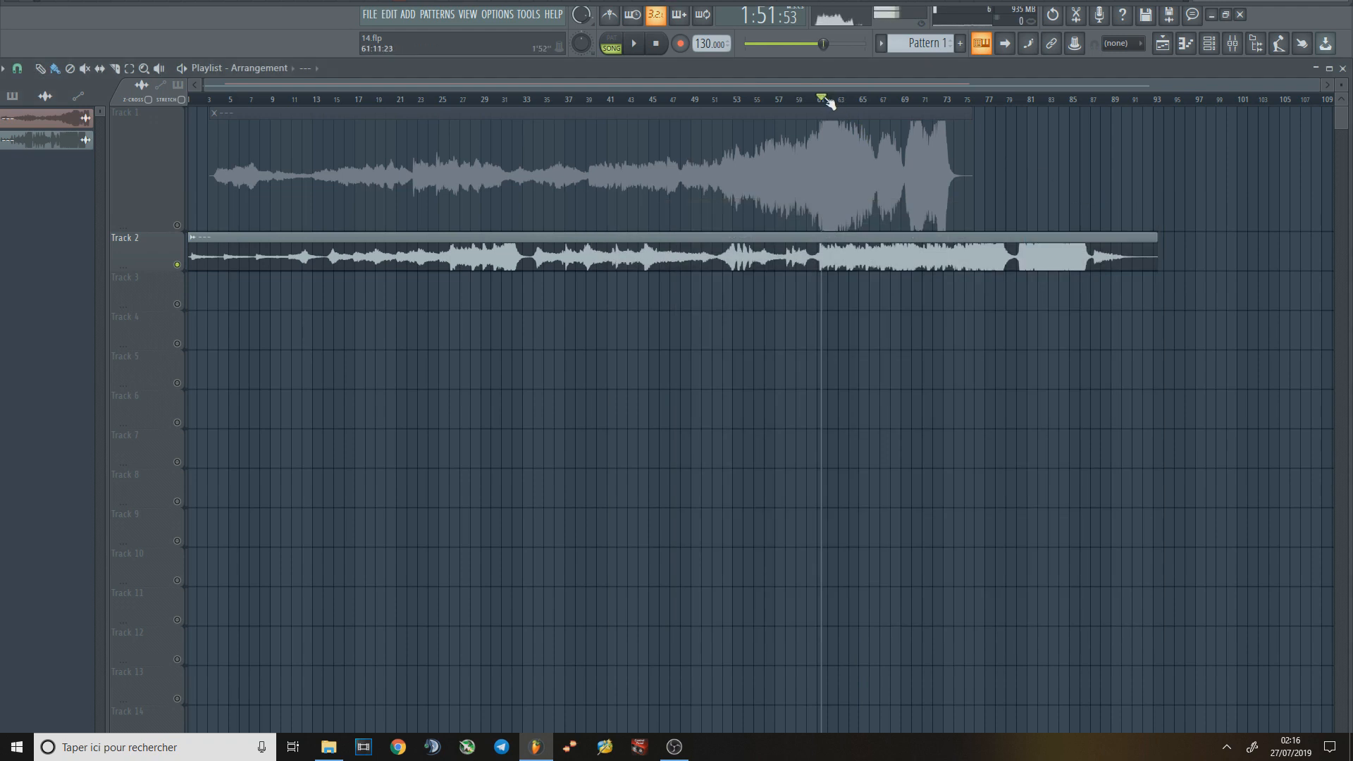
Step: Solo Track 1 and play it from about bar 25
left_click_drag(431, 100, 446, 99)
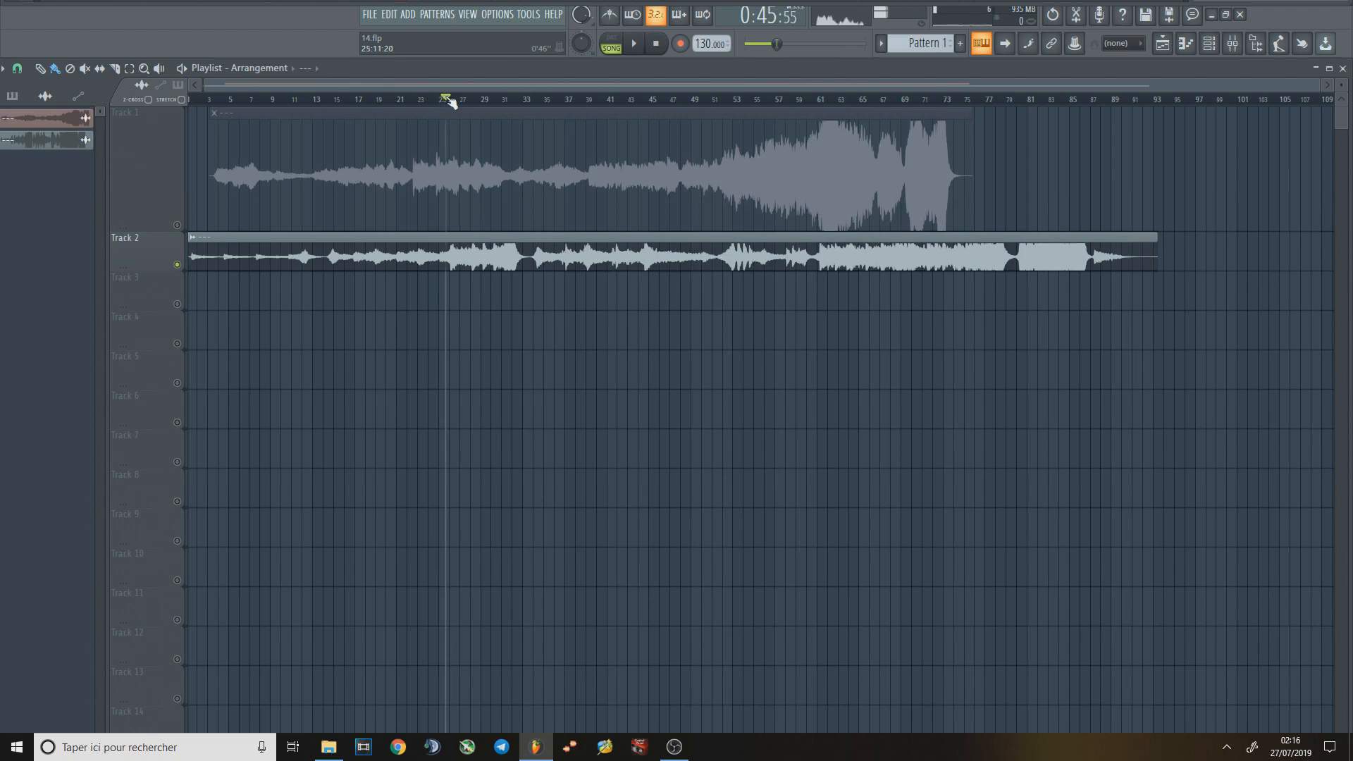
right_click(188, 224)
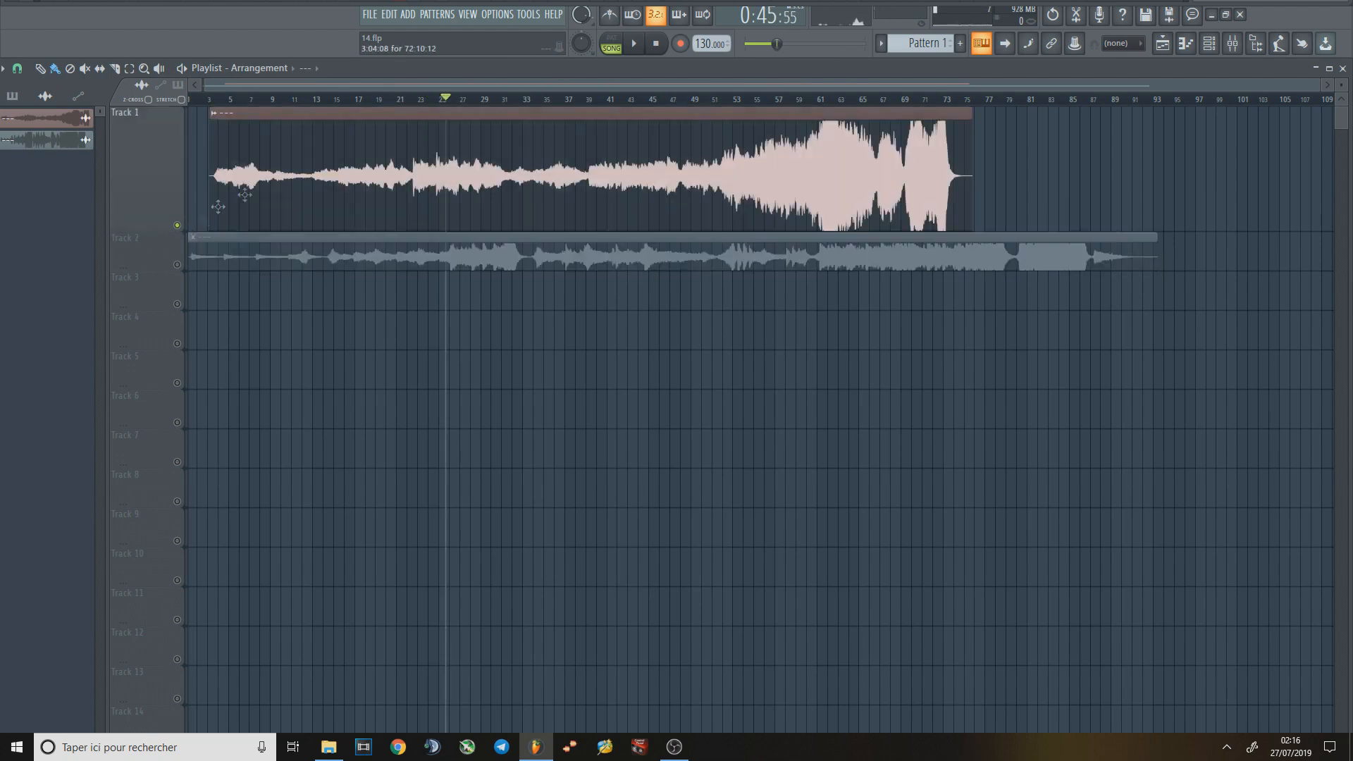
key("space")
Step: Load FabFilter Pro-Q 3 into slot 4 of mixer insert 26 and boost the high frequencies by about 12 dB
key("F9")
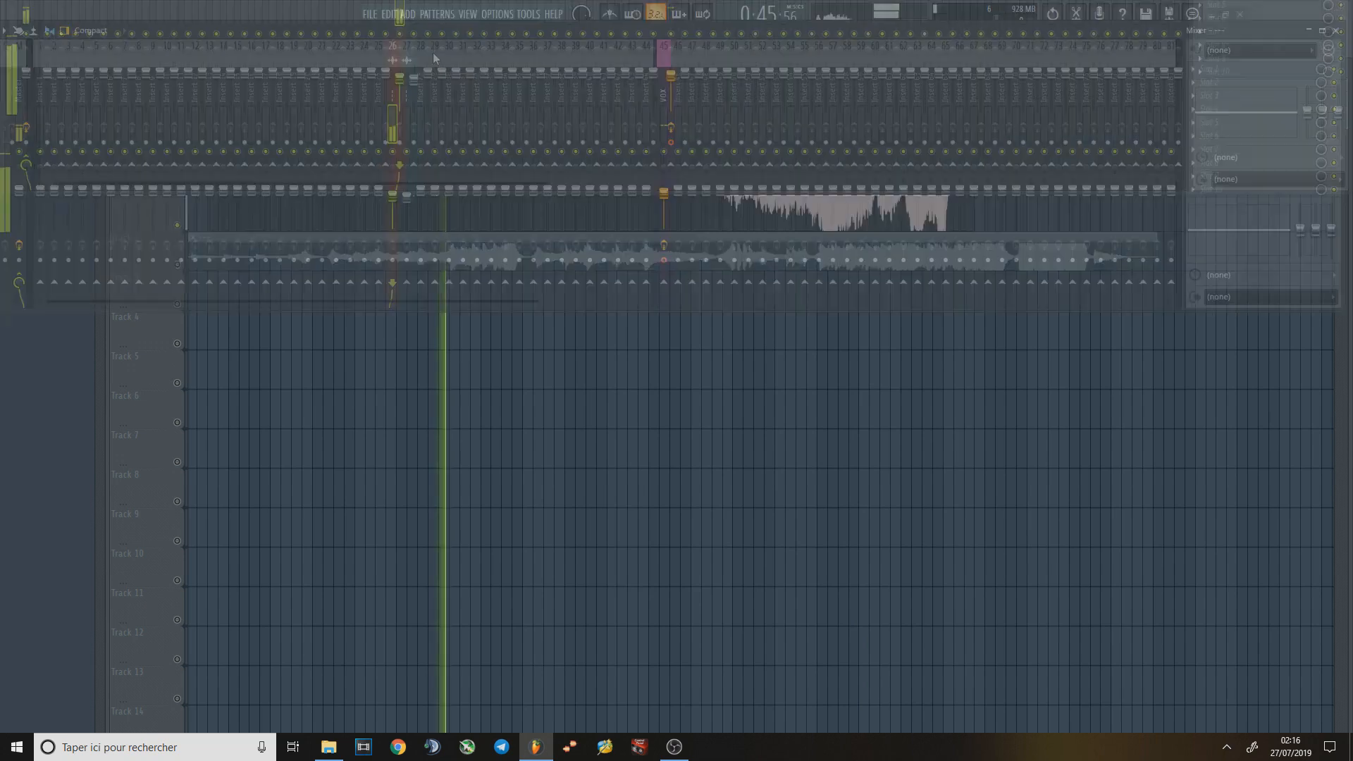
left_click(1258, 422)
scroll(1136, 367, "down", 2)
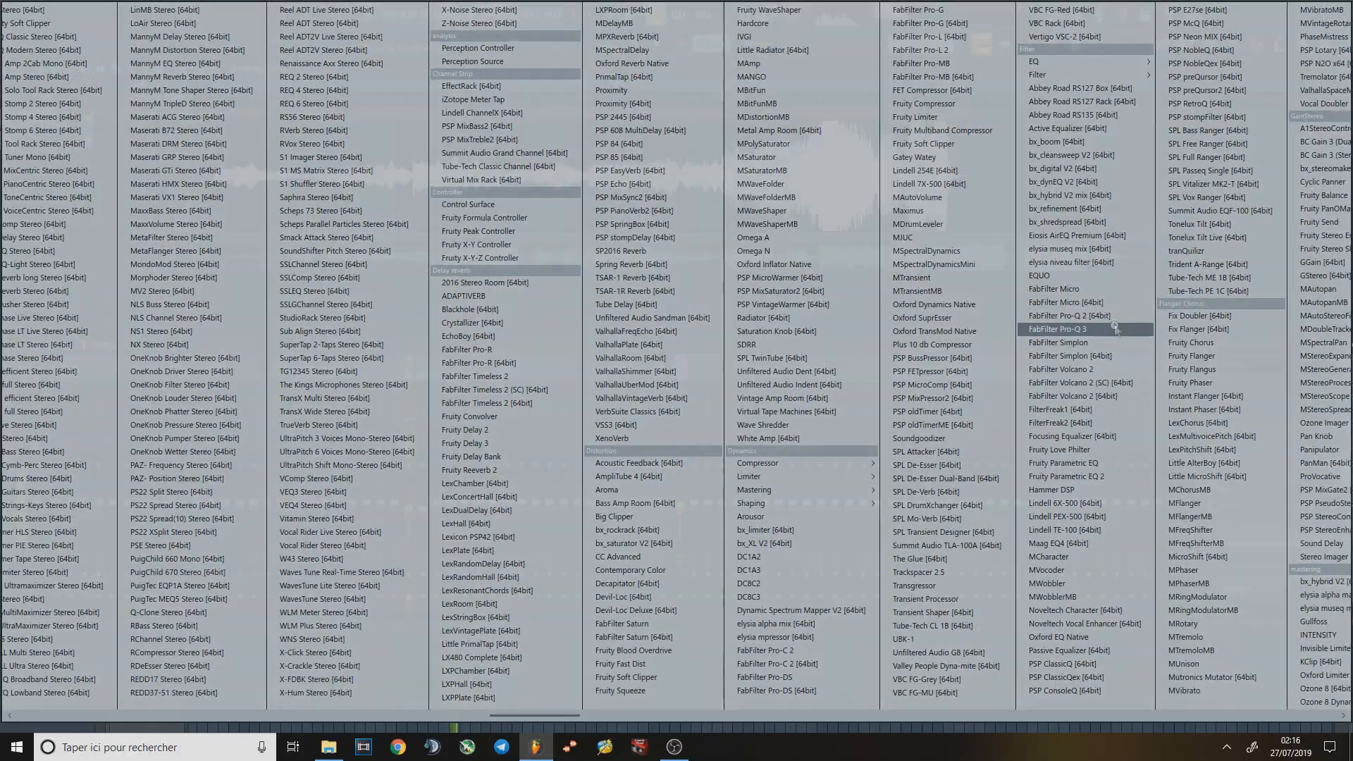
left_click(1059, 330)
left_click_drag(698, 350, 742, 199)
key("Escape")
Step: Open Tonal Balance Control from the Master channel and move the mixer down to examine Track 1's curve
left_click_drag(446, 570, 505, 406)
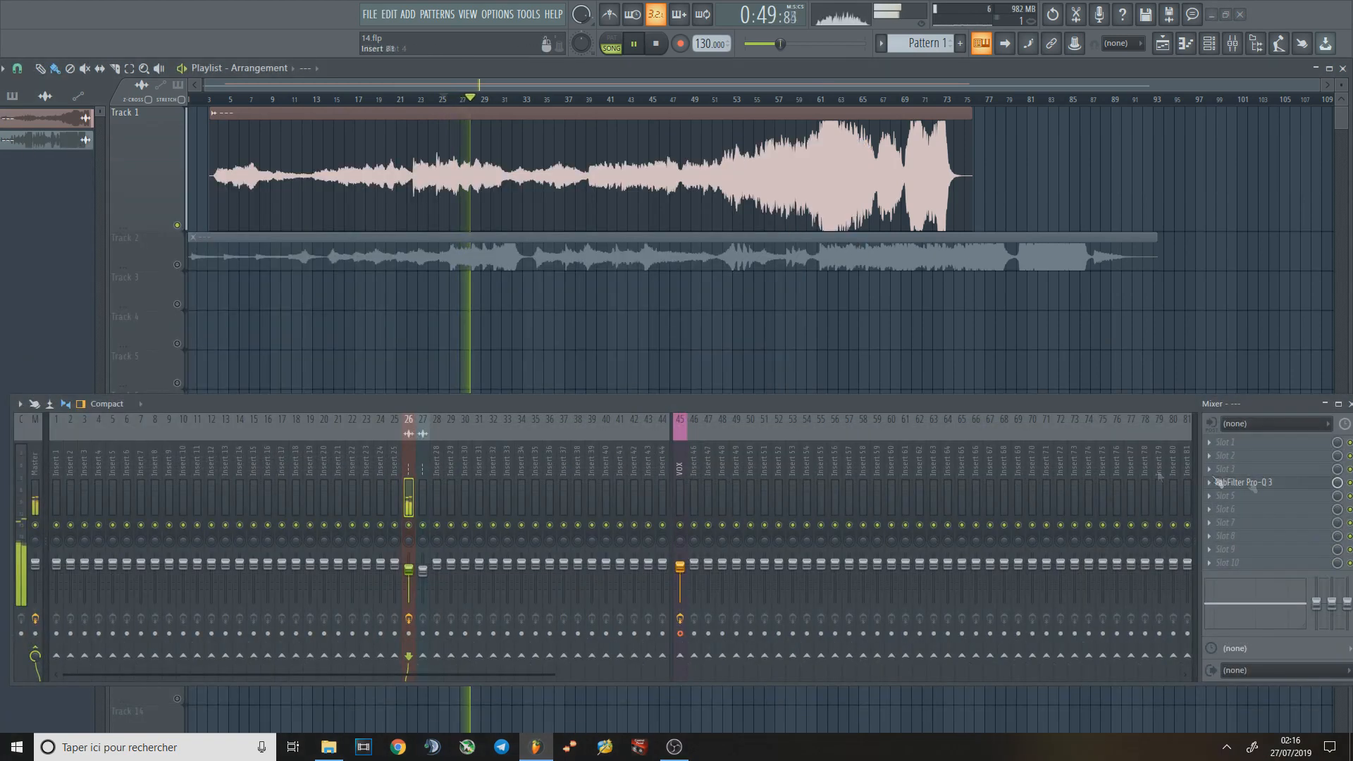
left_click(35, 486)
left_click(1296, 514)
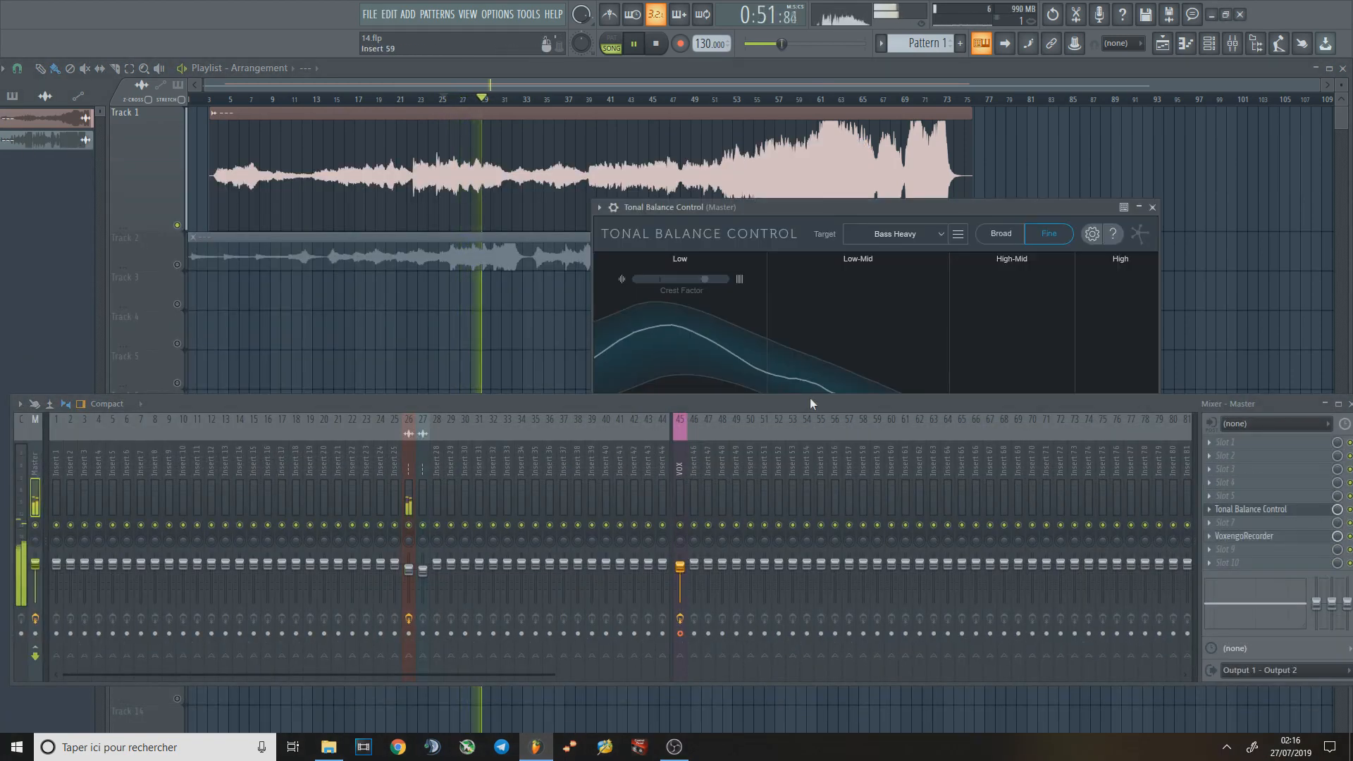
left_click_drag(987, 403, 912, 652)
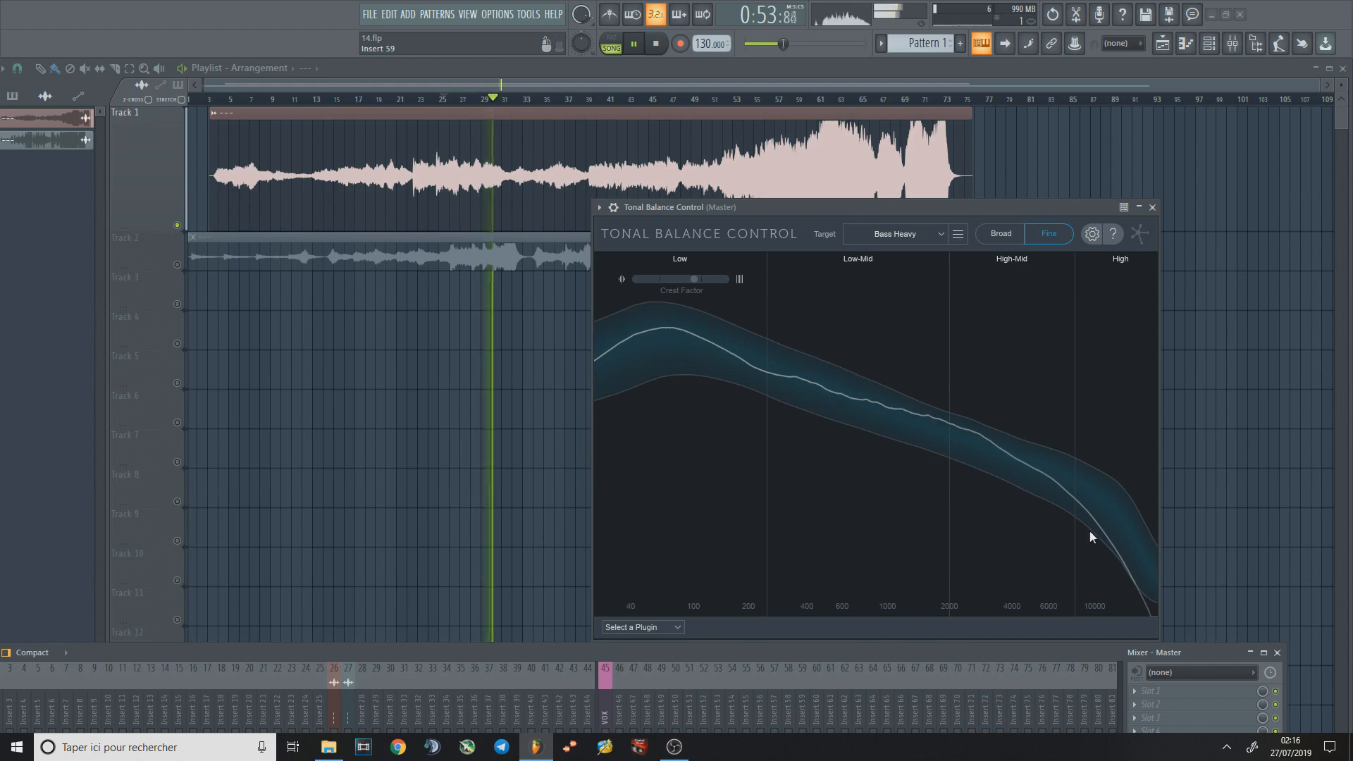
Step: Reopen Pro-Q 3 on insert 26 and add a band cutting about 7 dB around 2372 Hz
left_click_drag(903, 653, 902, 316)
left_click(333, 402)
left_click(1156, 388)
left_click_drag(809, 315, 788, 576)
left_click_drag(592, 352, 580, 432)
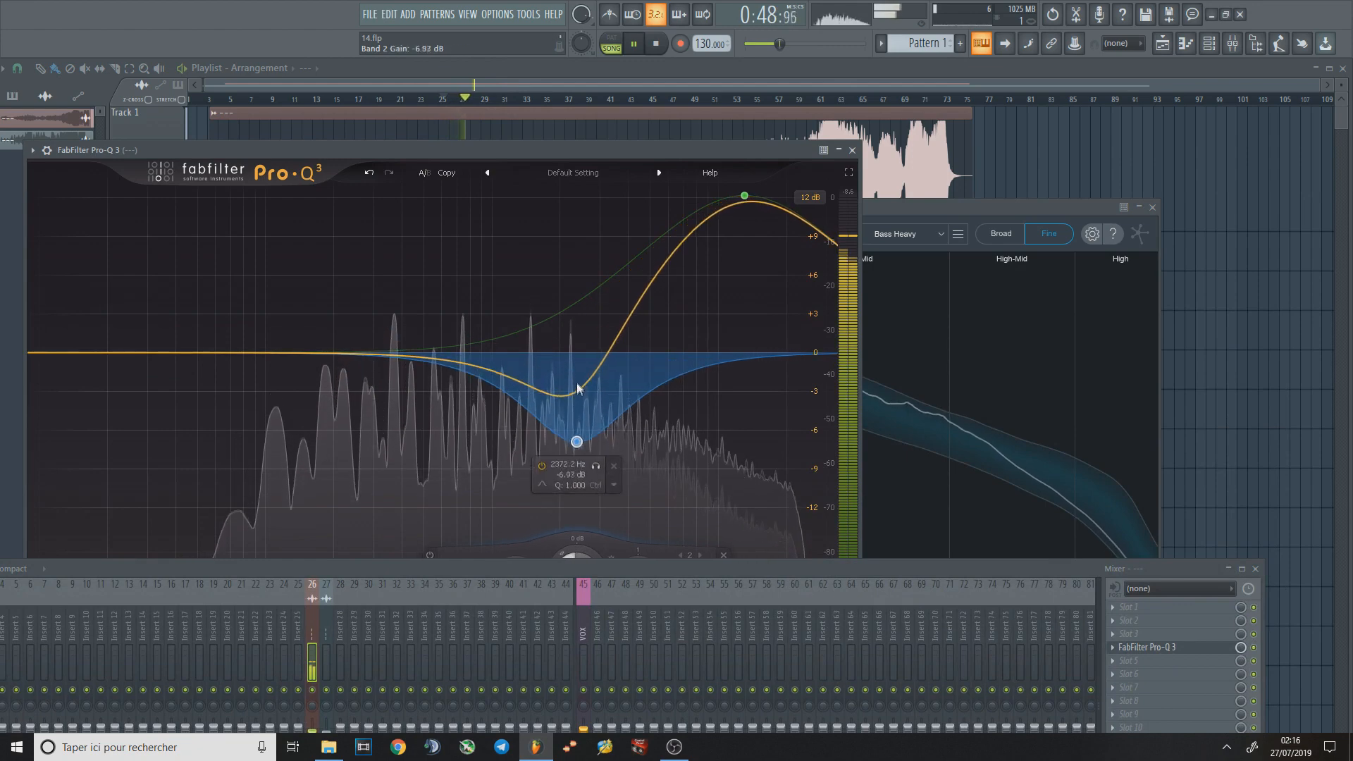
Step: Examine the equalized Track 1 in Tonal Balance Control with the mixer moved out of the way, and stop playback
left_click(929, 406)
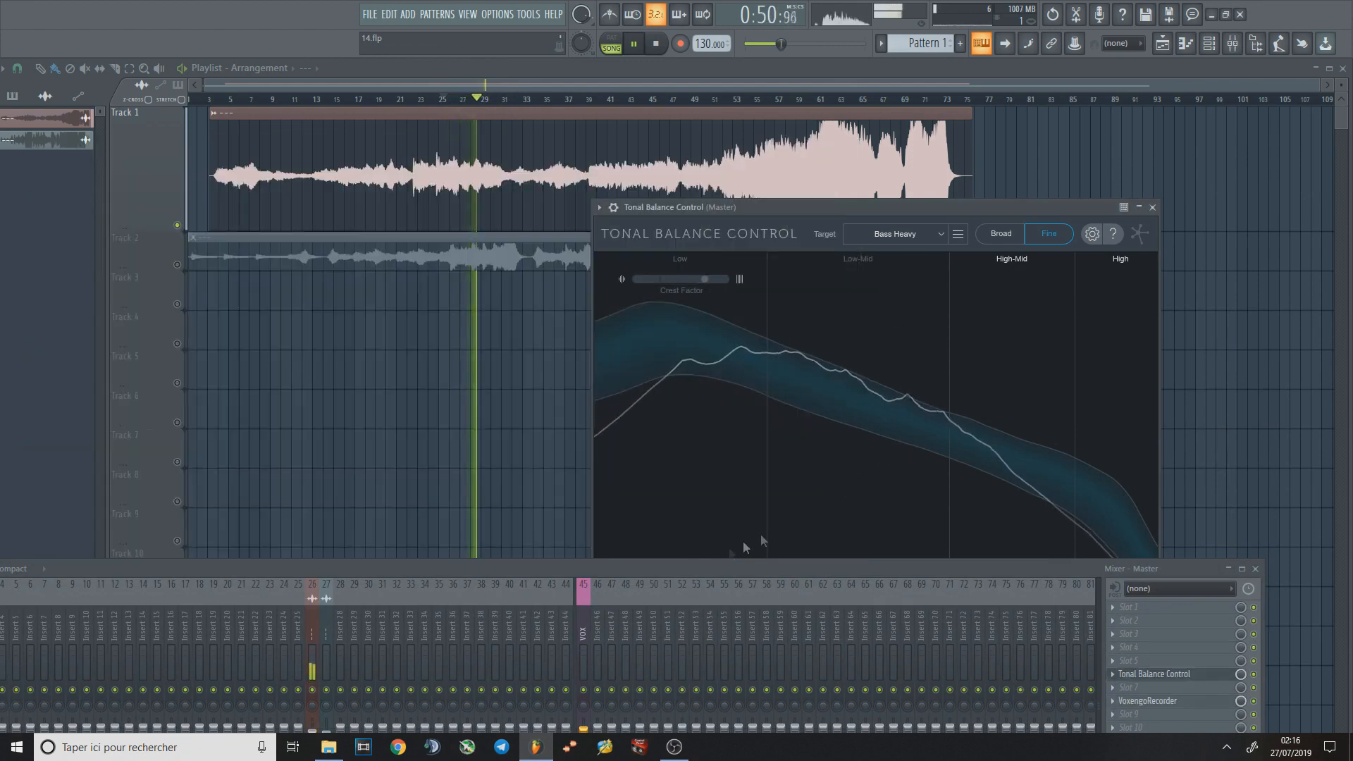
left_click_drag(685, 567, 834, 593)
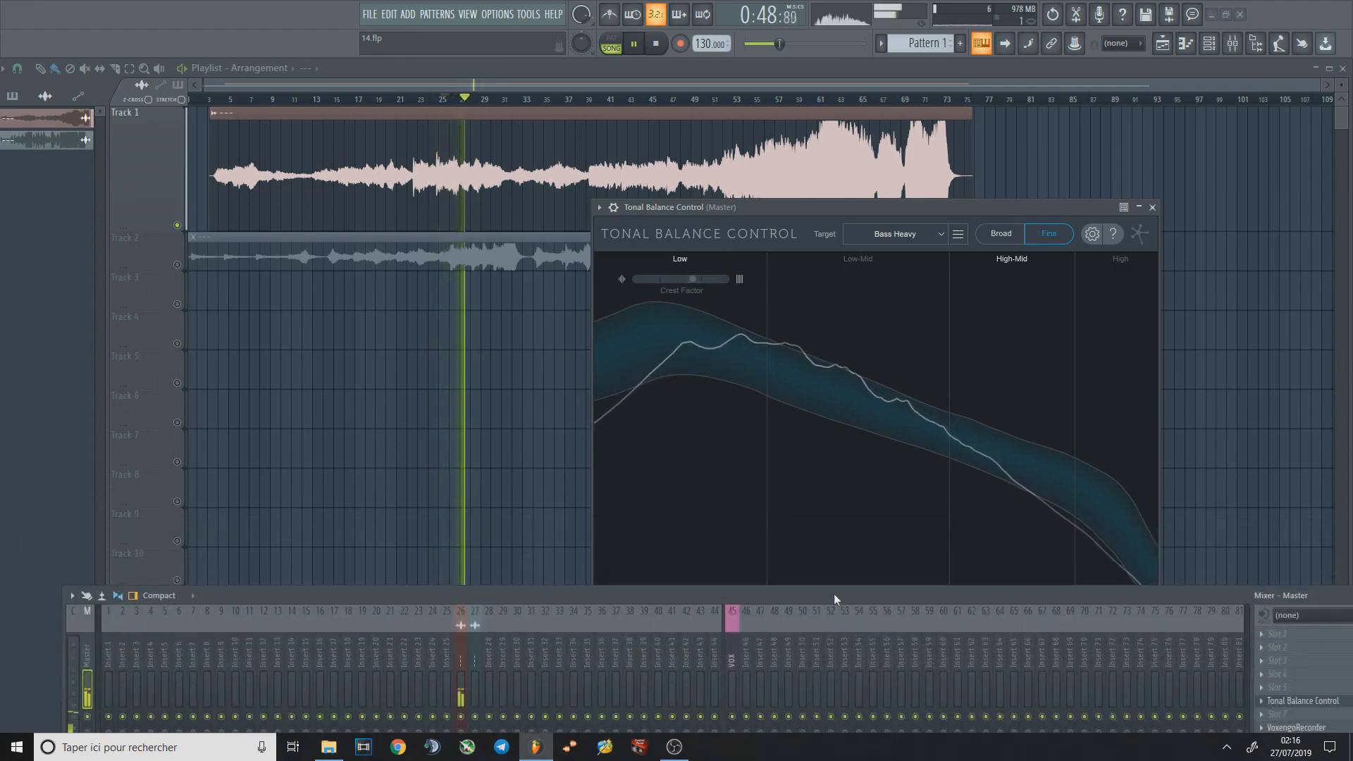
left_click_drag(834, 595, 829, 627)
key("space")
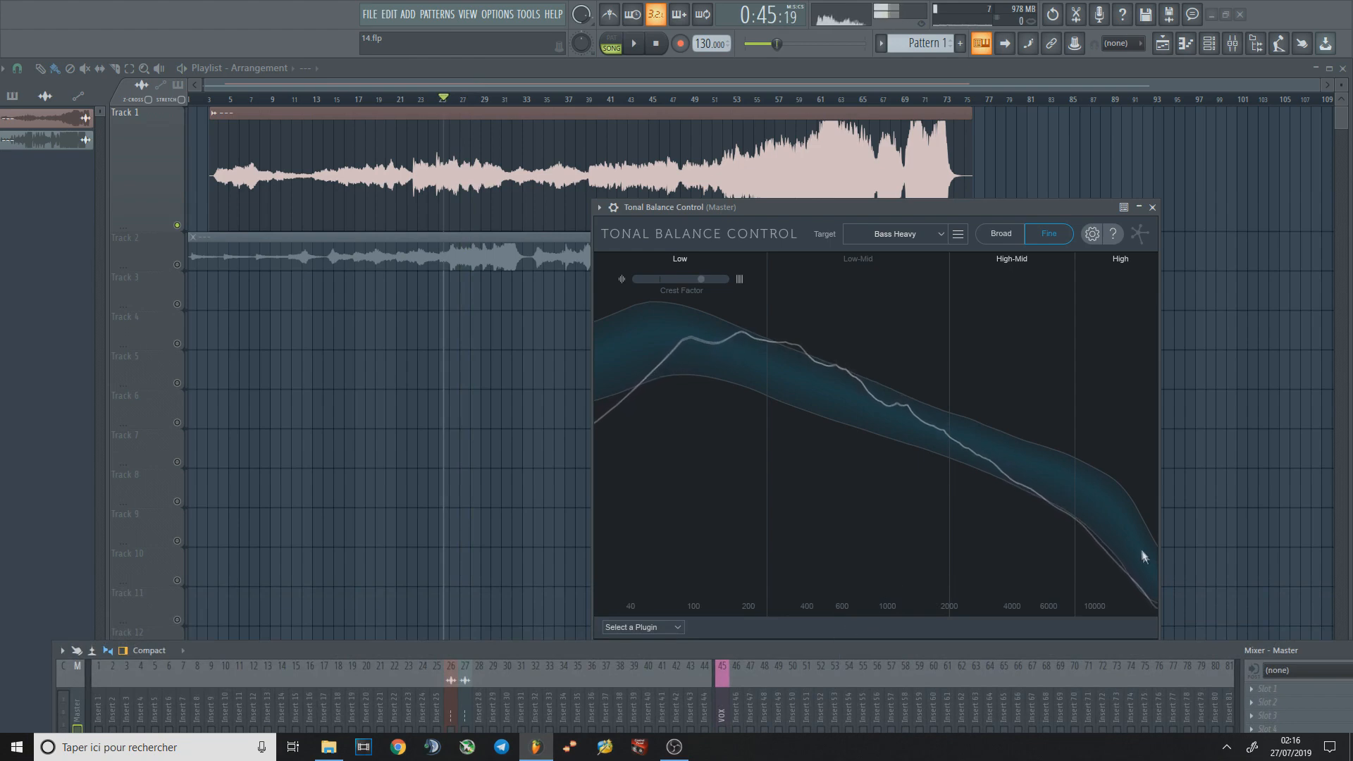
Step: Resume playback, raise the high-frequency boost in insert 26's Pro-Q 3 further and readjust the upper-mid cut band
key("space")
left_click_drag(731, 644, 584, 477)
left_click(298, 553)
left_click(301, 557)
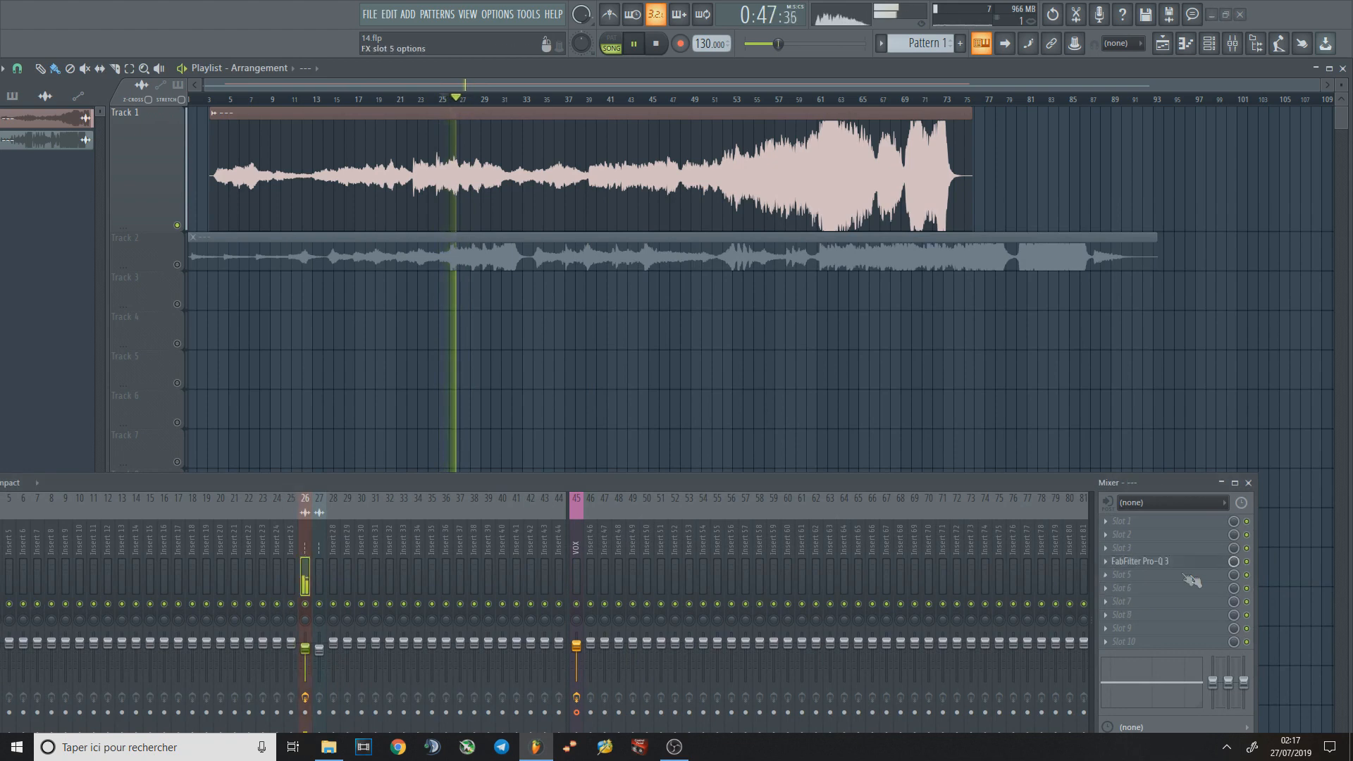
left_click(1172, 564)
left_click_drag(742, 192, 738, 57)
left_click_drag(582, 389, 610, 366)
key("F5")
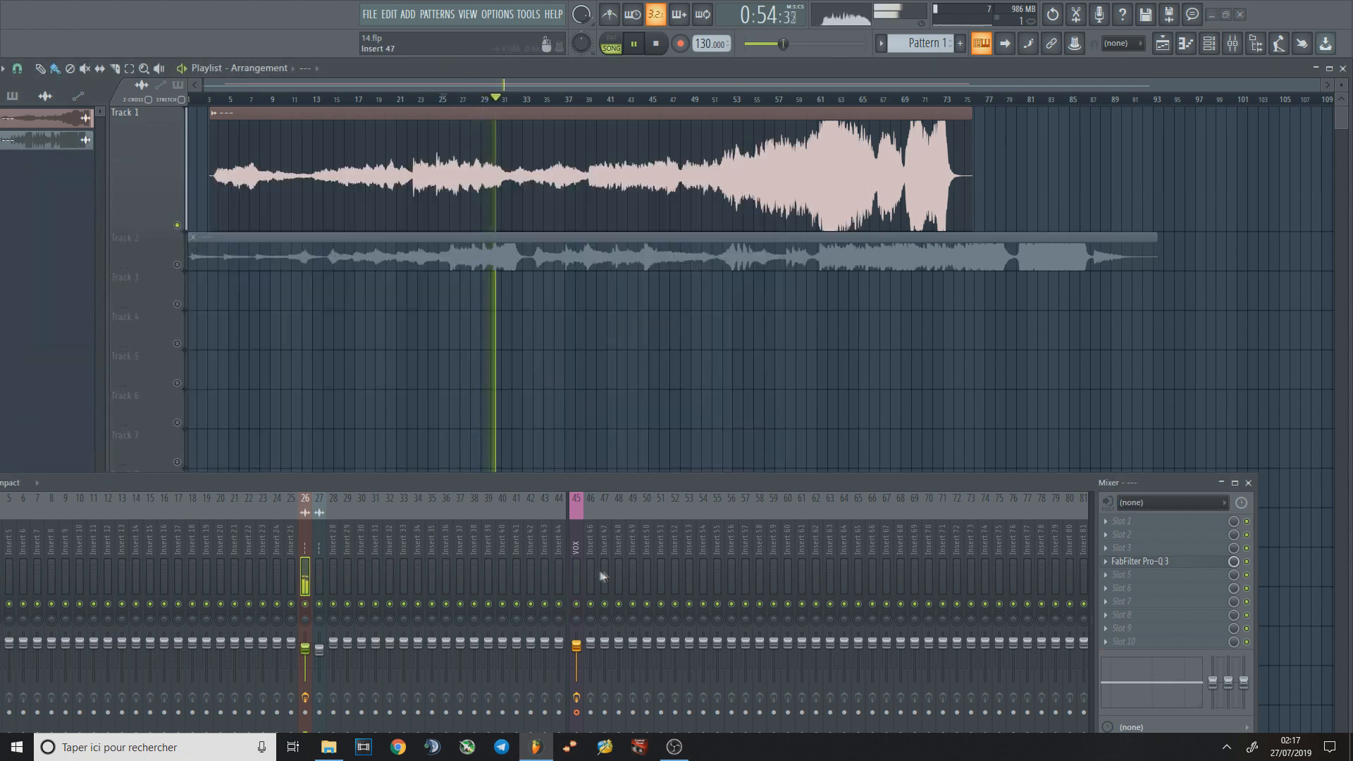
Step: Stop playback, remove FabFilter Pro-Q 3 from insert 26 and move the mixer higher over the playlist
key("space")
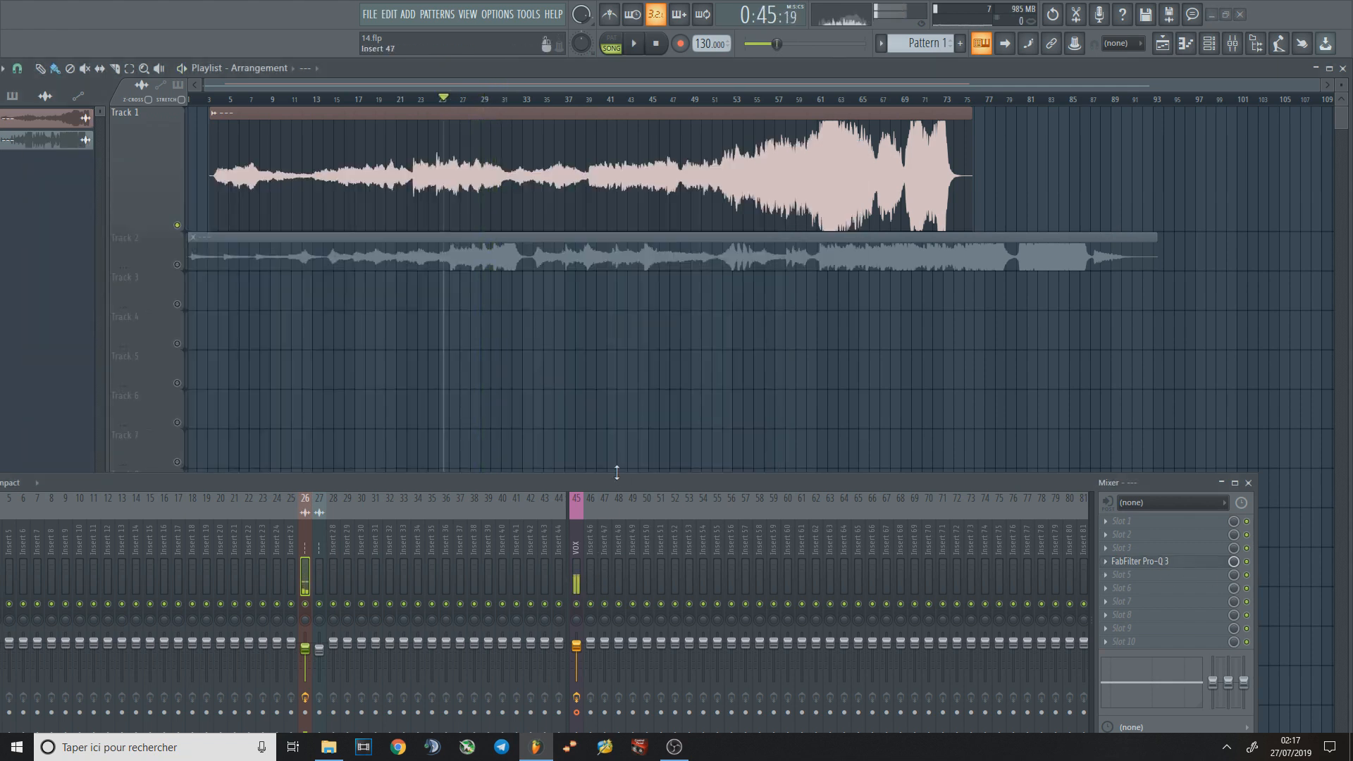
left_click(1139, 561)
mouse_move(1128, 417)
left_click(74, 41)
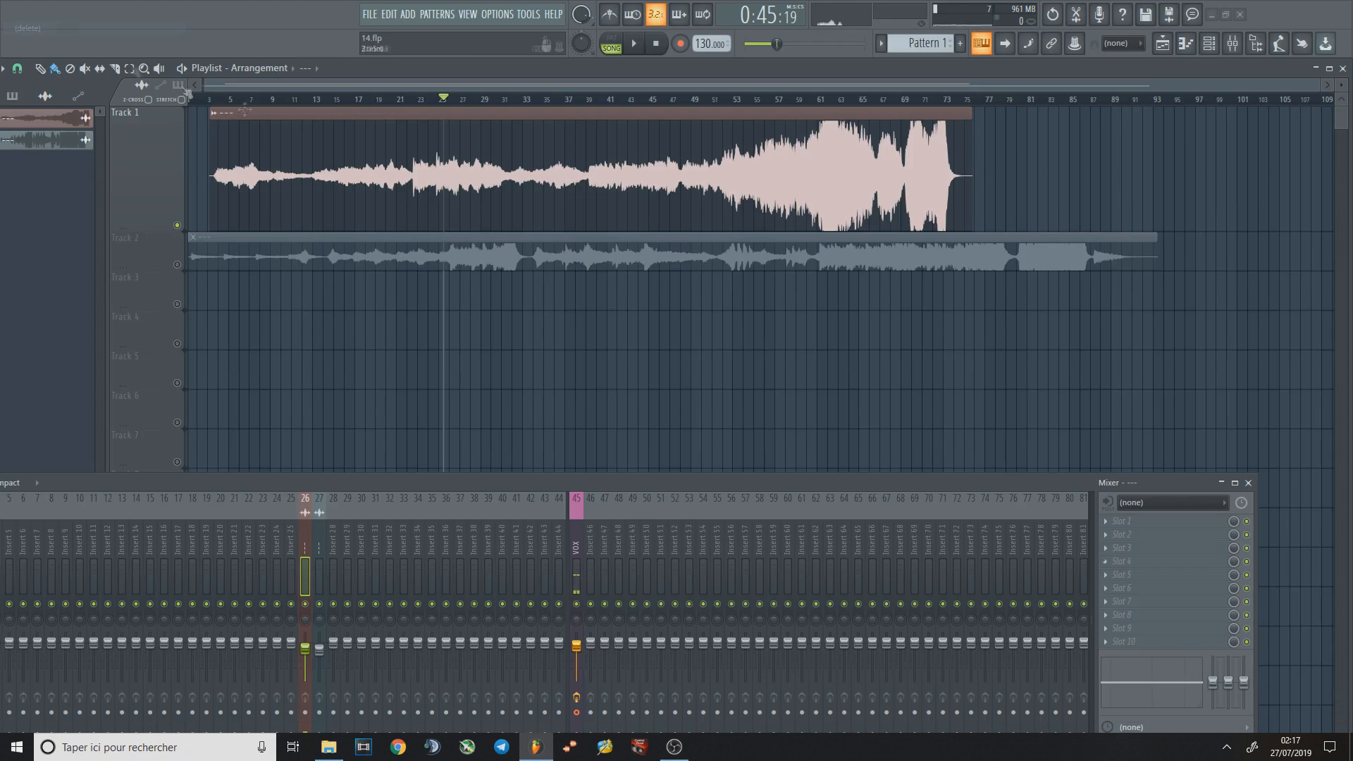
left_click_drag(645, 487, 708, 370)
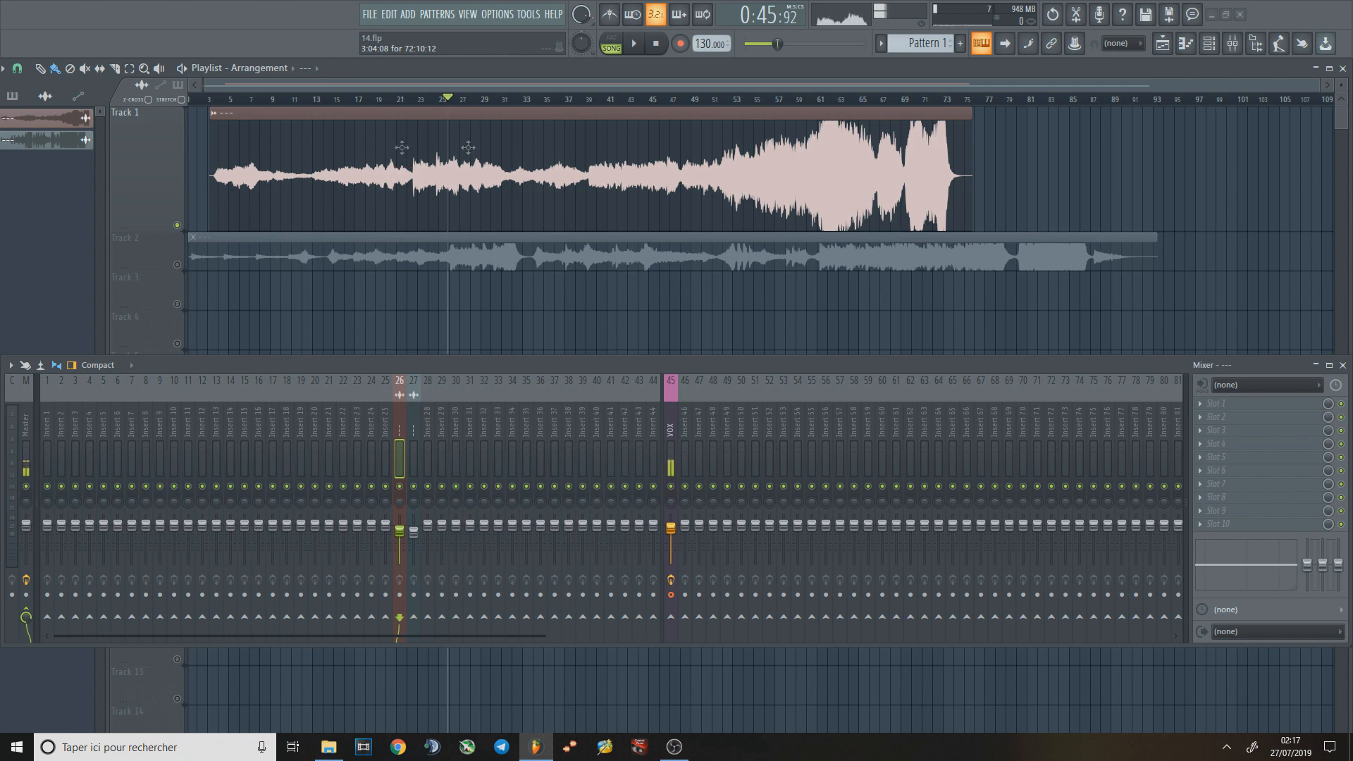
Step: Place the playhead near bar 26, solo Track 2 and start playback
left_click_drag(457, 105, 477, 105)
left_click(449, 102)
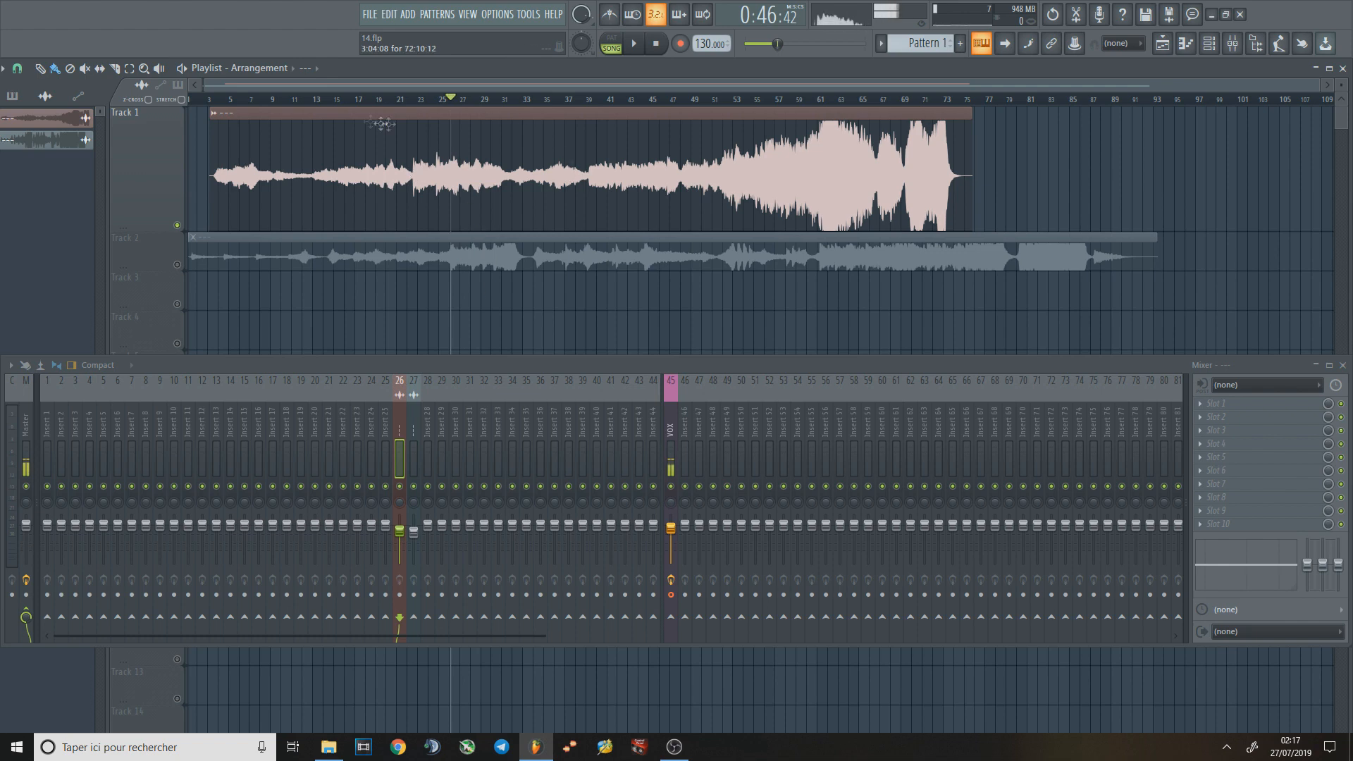
right_click(177, 264)
key("space")
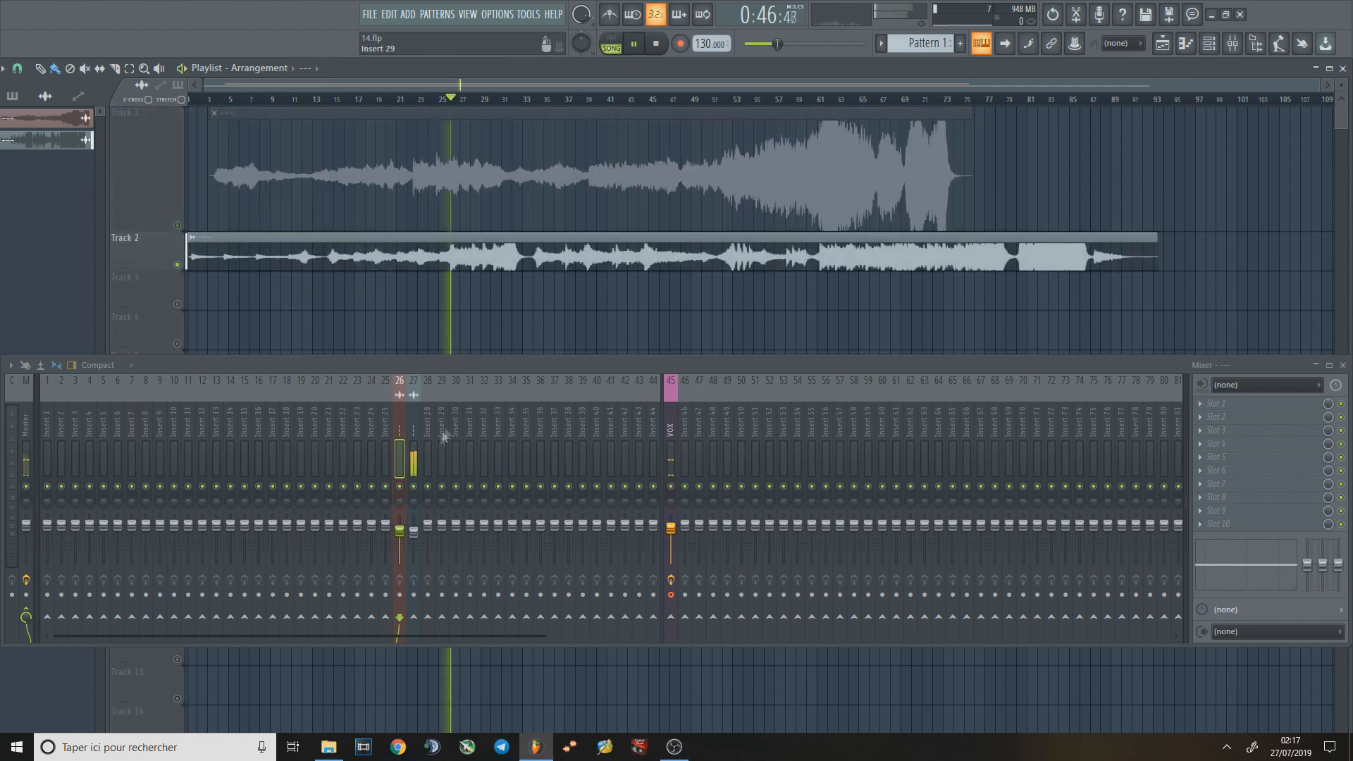
Step: Add FabFilter Pro-Q 3 to insert 27 with a high-frequency cut and a bell cutting about 5 dB around 5667 Hz
left_click(1246, 431)
left_click(1262, 329)
left_click_drag(804, 366, 713, 586)
left_click_drag(707, 372, 681, 468)
left_click_drag(837, 380, 810, 455)
left_click_drag(671, 468, 681, 435)
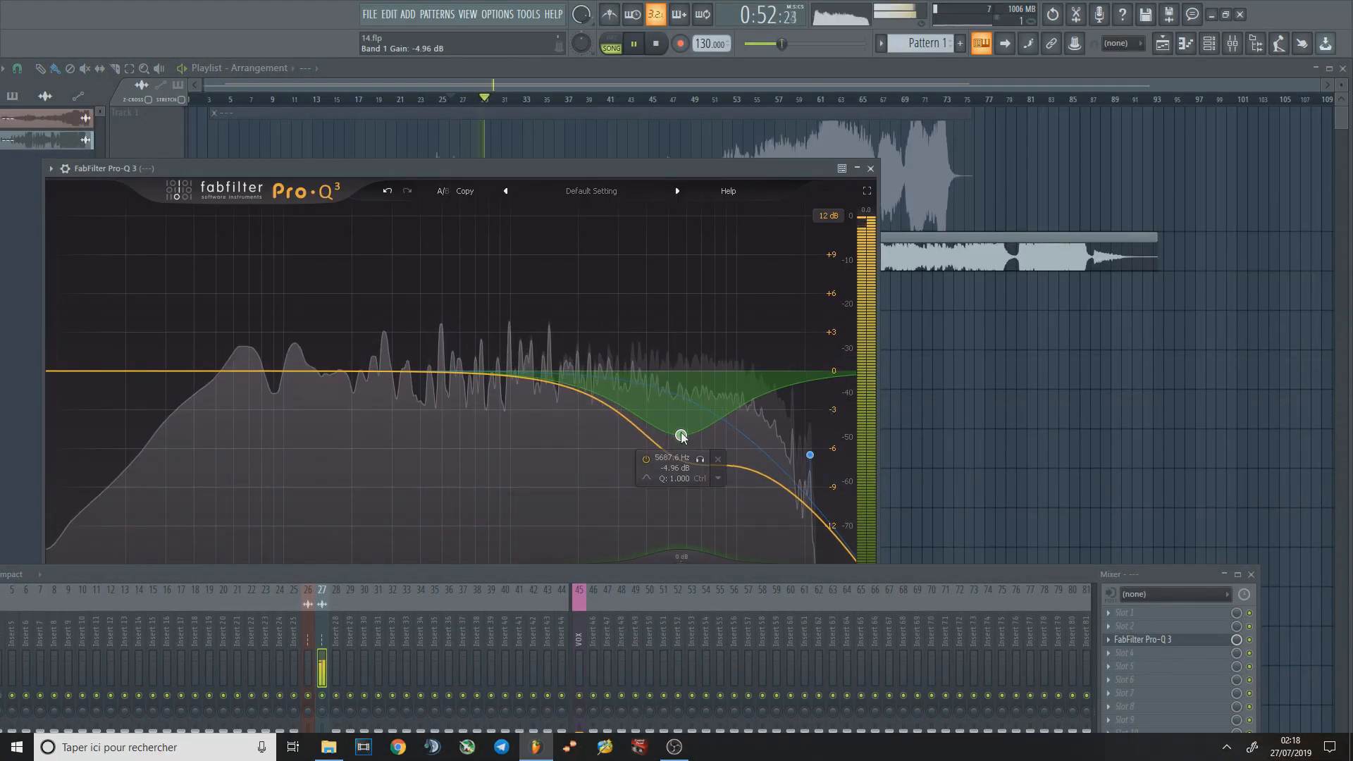
Step: Close the EQ, jump playback to around bar 62 and examine Track 2 in the master's Tonal Balance Control, clear of the mixer
left_click(871, 167)
left_click(834, 101)
left_click_drag(425, 575, 509, 315)
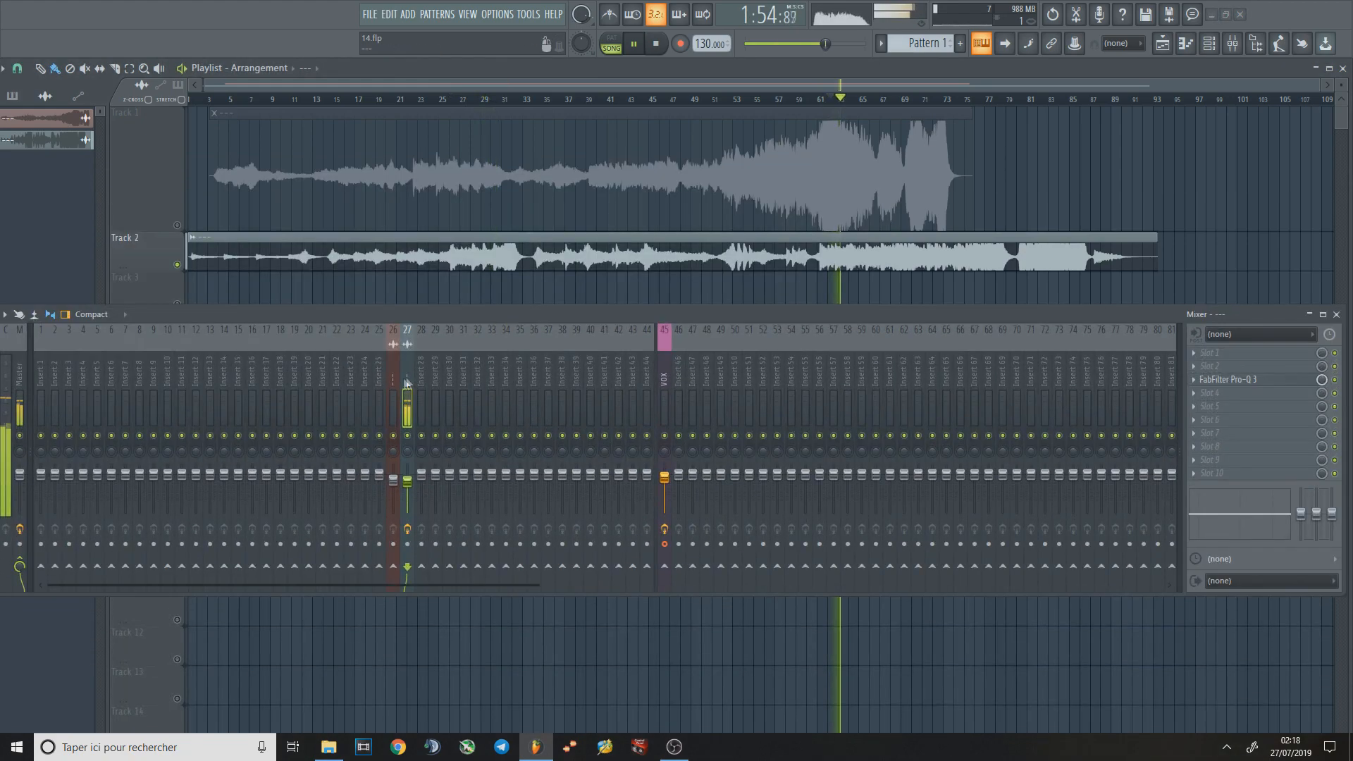
left_click(21, 377)
left_click(1230, 421)
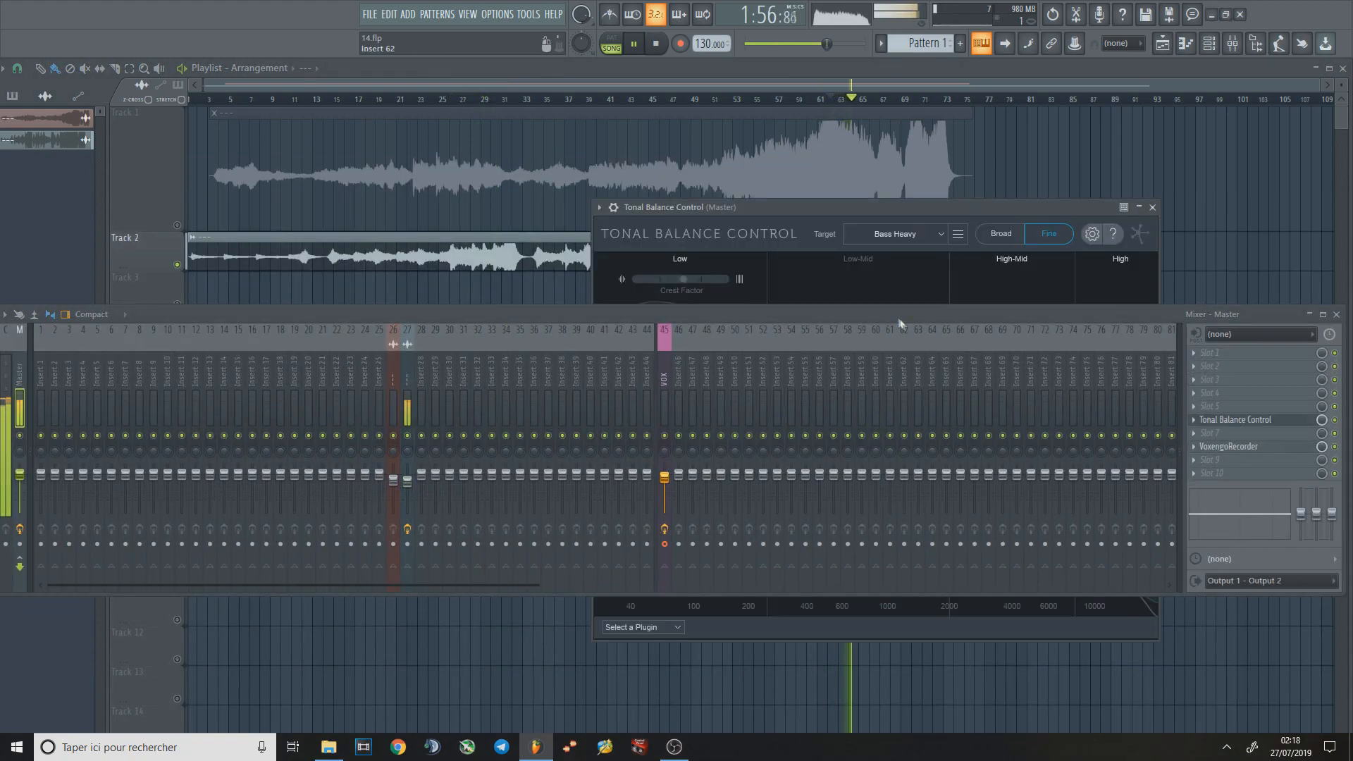
left_click_drag(893, 322, 811, 606)
left_click_drag(1002, 210, 624, 131)
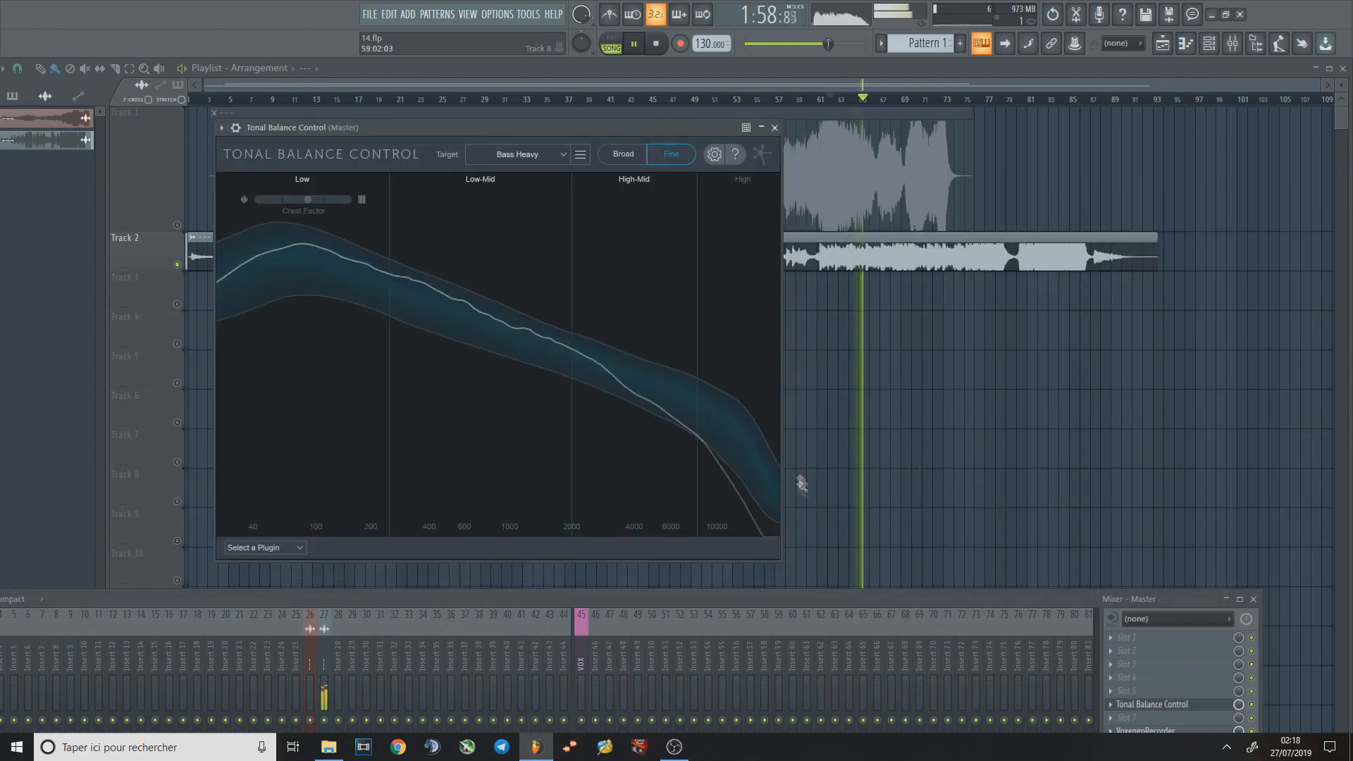
Step: In insert 27's Pro-Q 3, retune the bell to about -5 dB at 5409 Hz, lower the high cut and add a 46 Hz low cut
left_click_drag(776, 599, 878, 388)
left_click(427, 447)
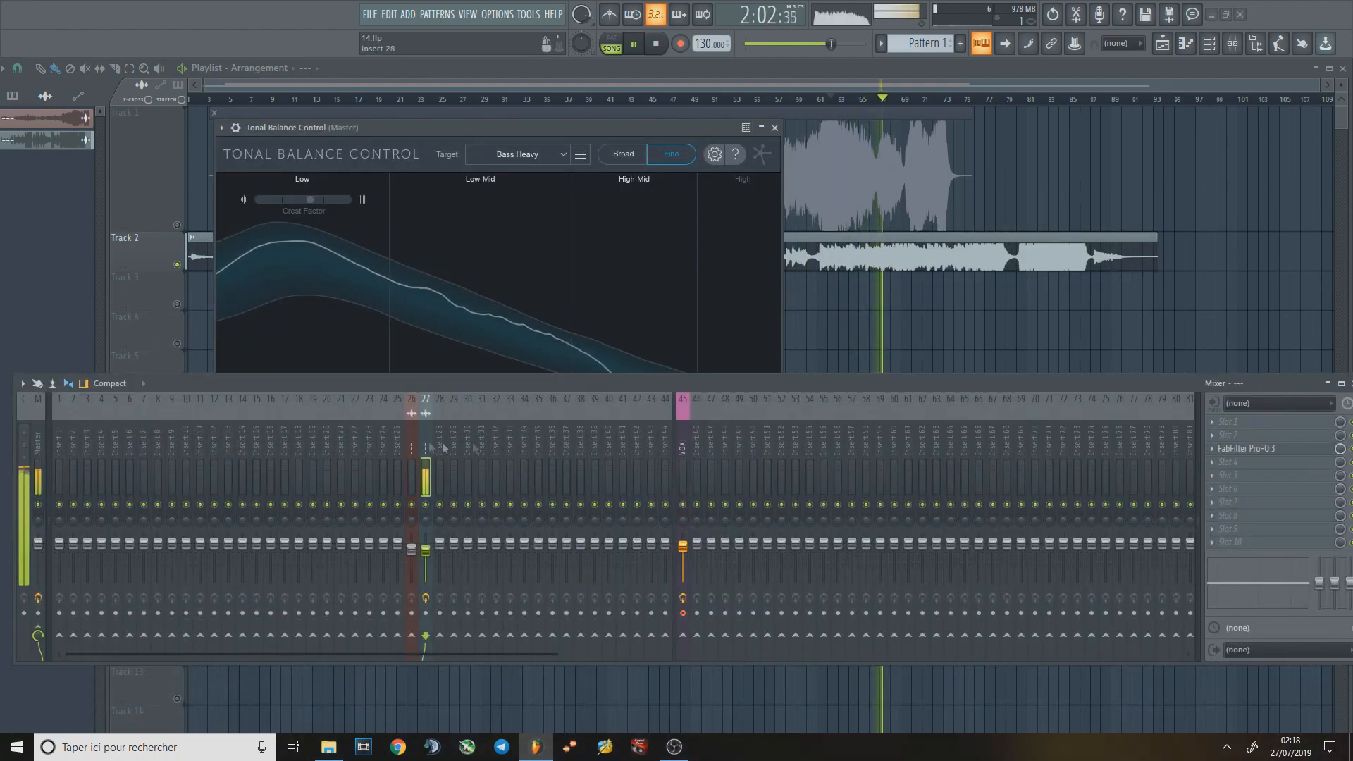
left_click(1262, 450)
left_click_drag(564, 383, 581, 523)
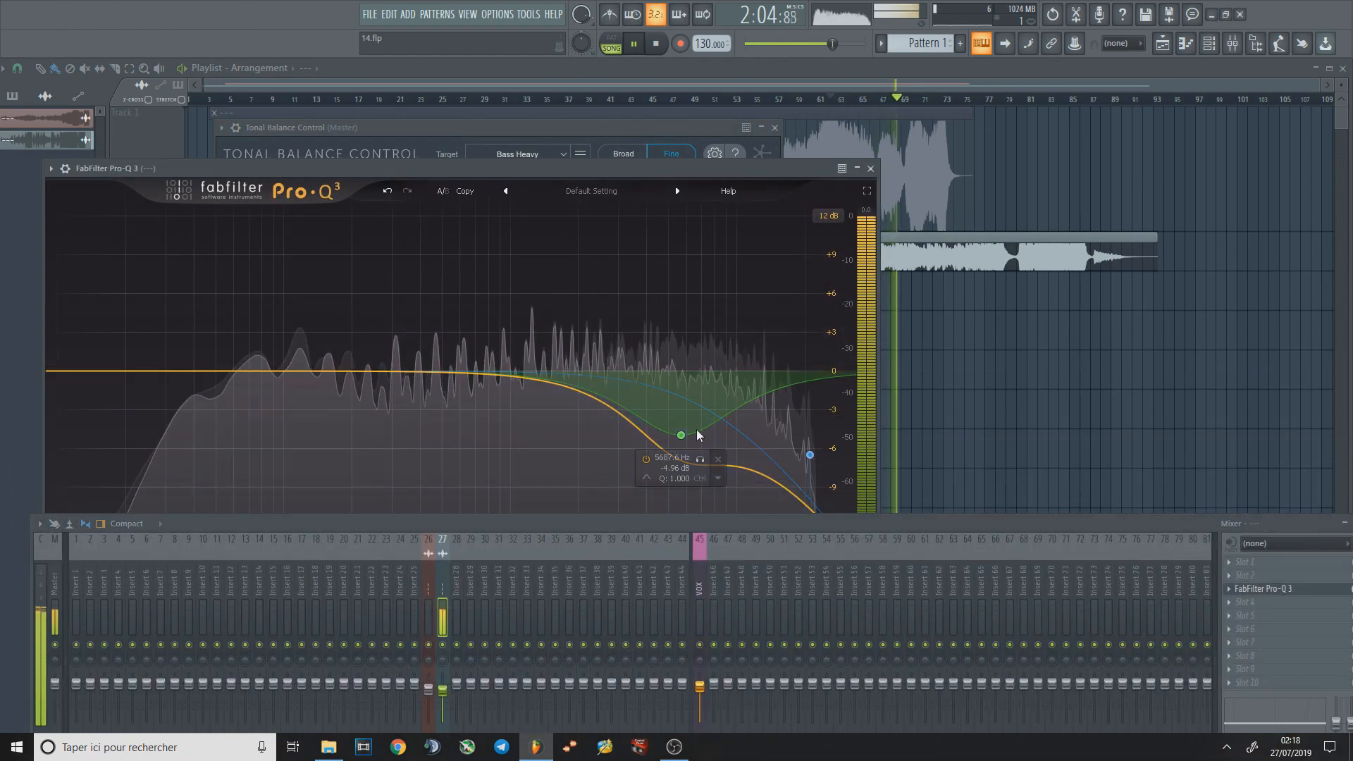
left_click_drag(681, 436, 663, 448)
left_click_drag(810, 454, 774, 465)
left_click_drag(663, 448, 675, 435)
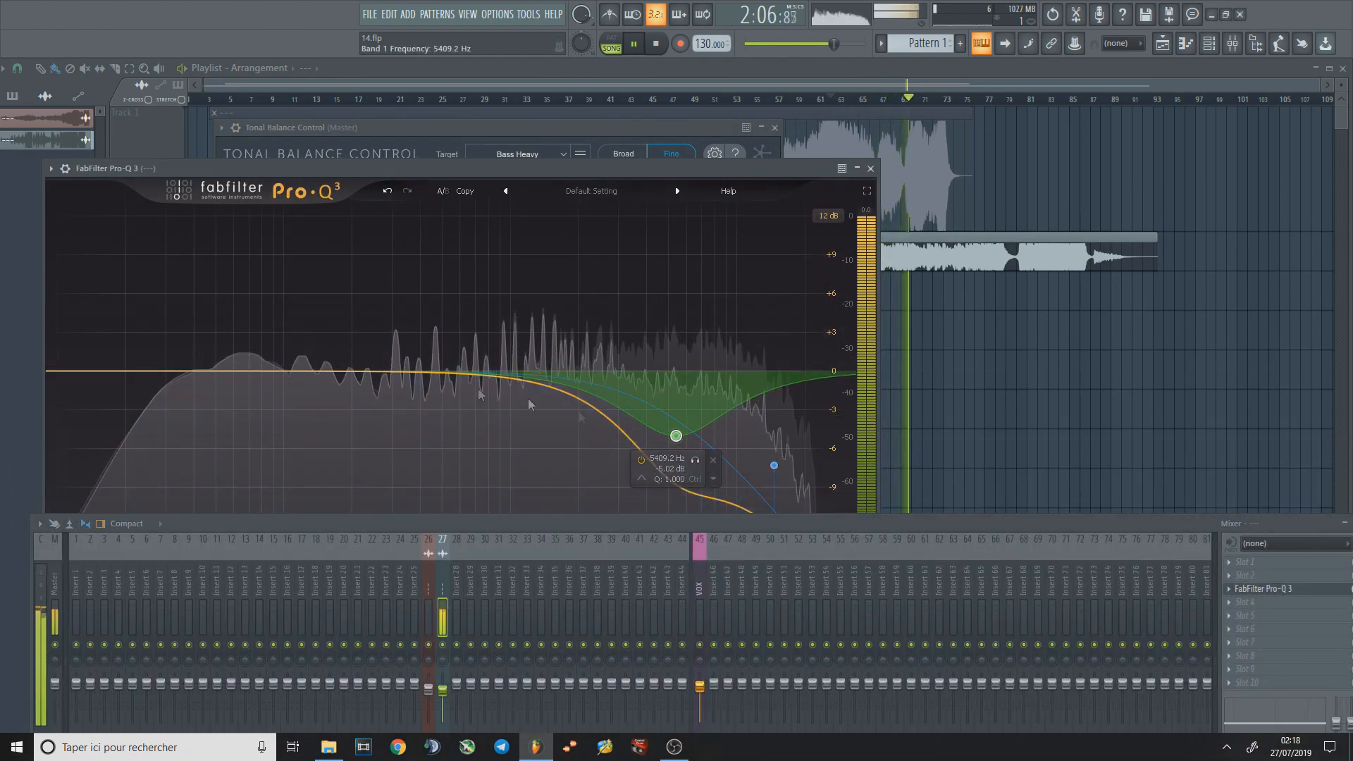
left_click_drag(65, 371, 209, 375)
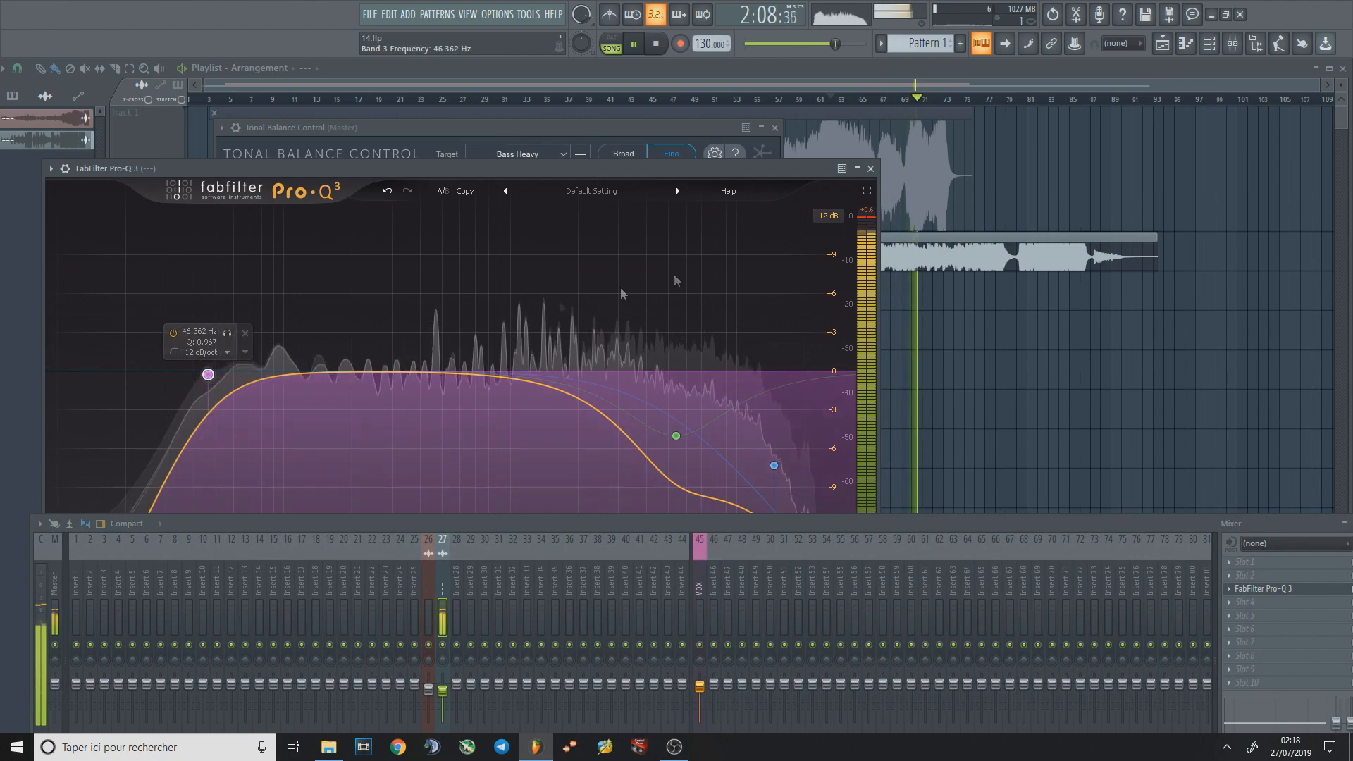
Step: Close Pro-Q 3 and Tonal Balance Control, and place the mixer below the two playlist tracks with insert 27 selected
left_click(871, 169)
left_click_drag(587, 524, 637, 321)
left_click(775, 128)
left_click_drag(847, 314, 814, 425)
left_click(461, 482)
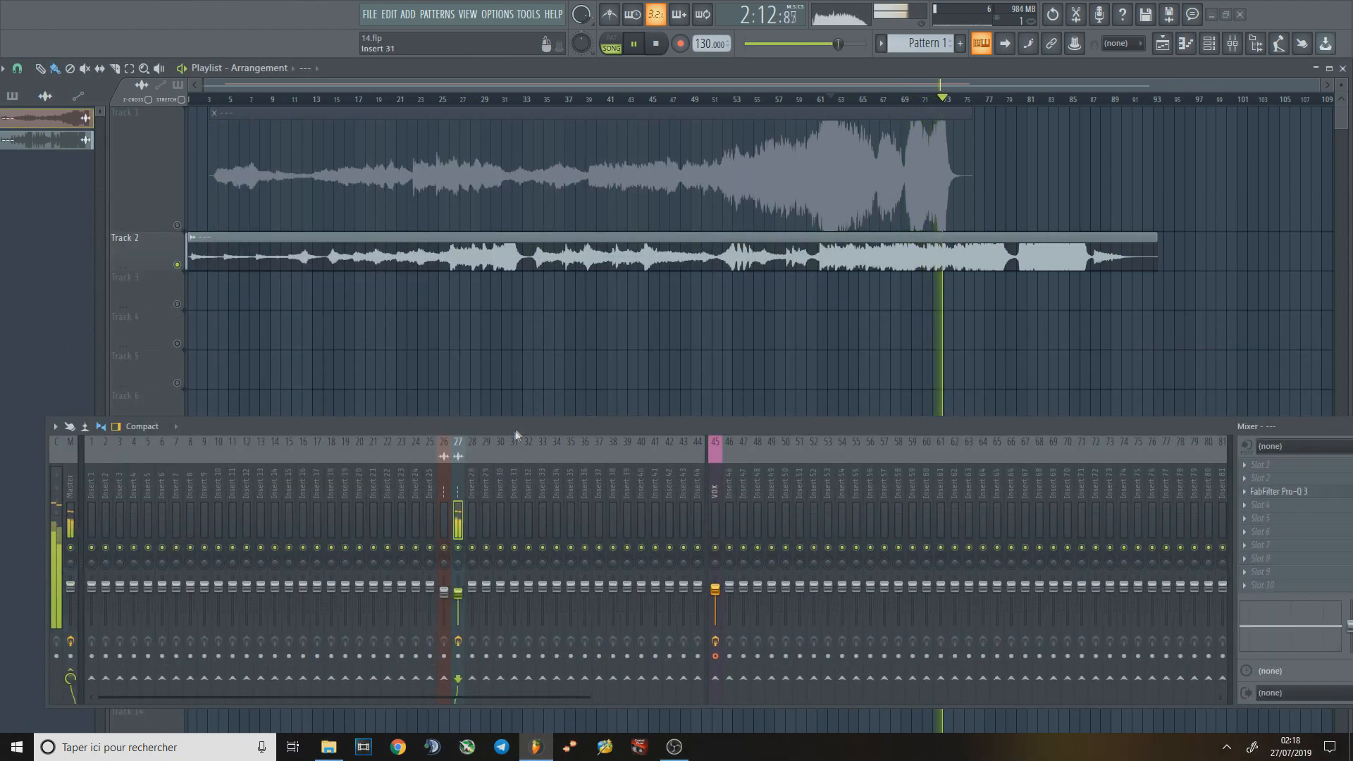
Step: Bypass Pro-Q 3 on insert 27, replay Track 2 from around bar 64 and stop playback
left_click_drag(515, 429, 369, 432)
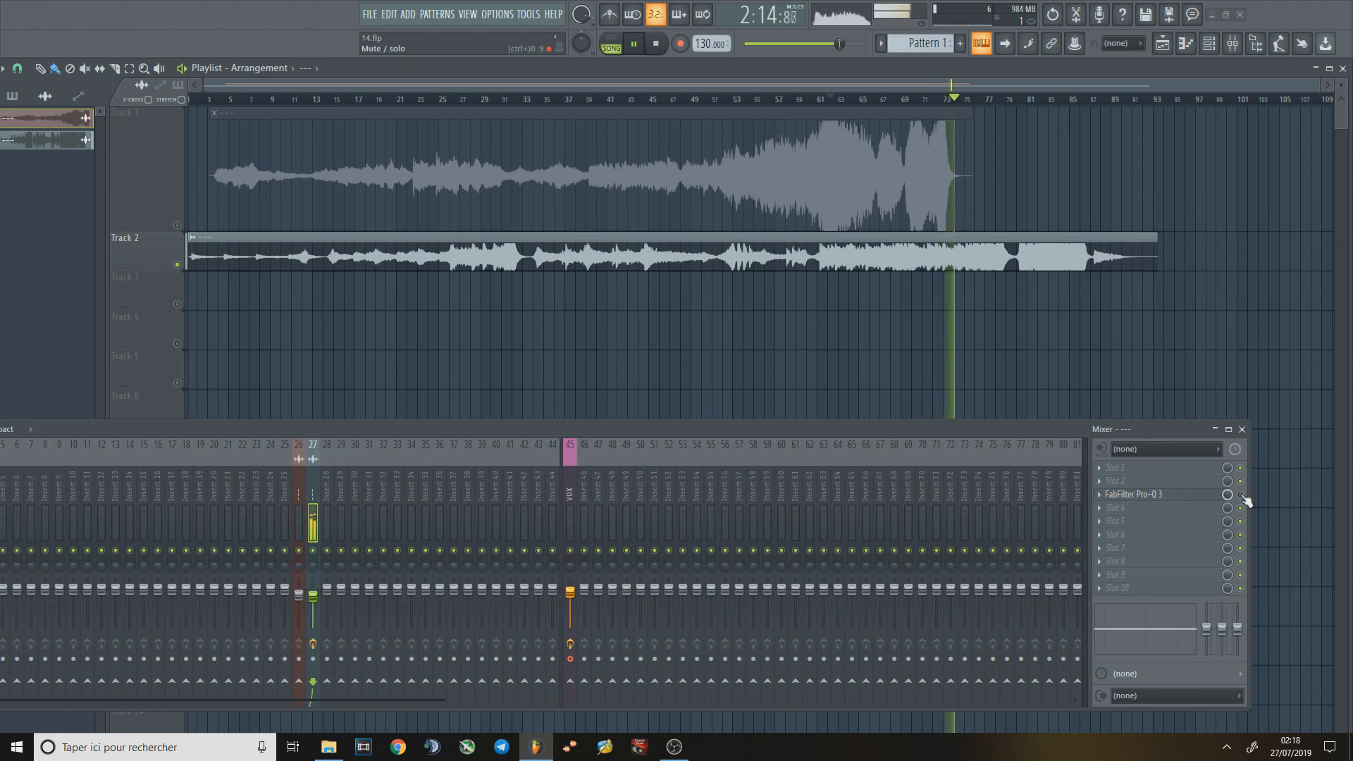
left_click(853, 99)
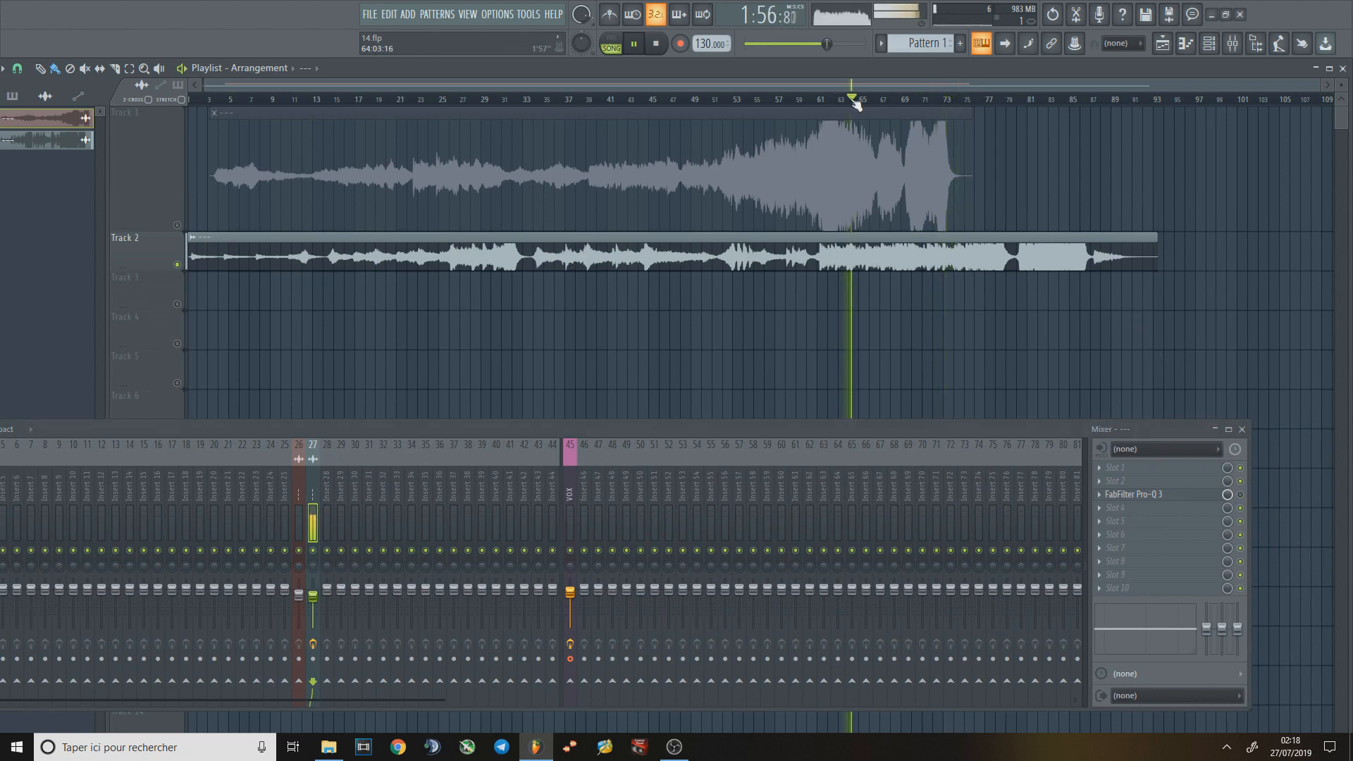
key("space")
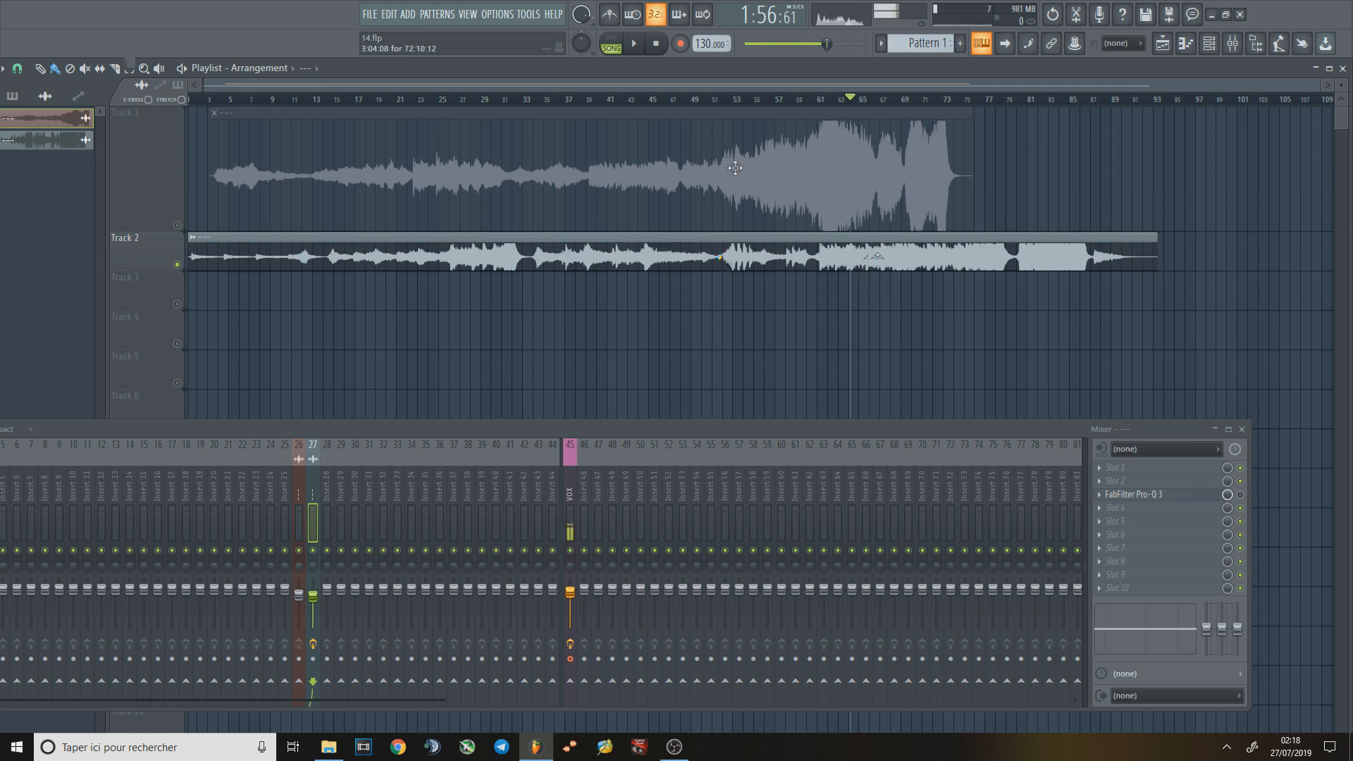
Step: Solo Track 1, select mixer insert 26 and place the playhead just before bar 25
left_click(810, 99)
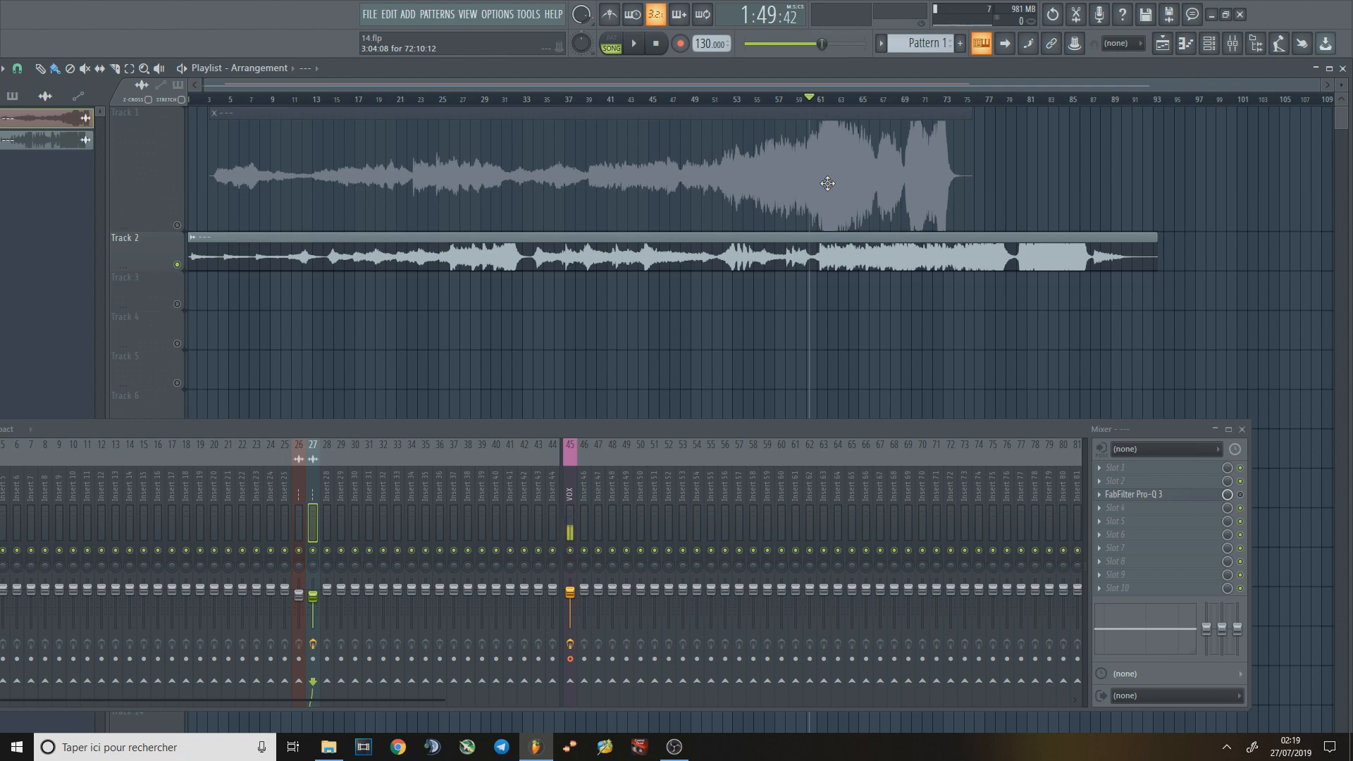
left_click(828, 100)
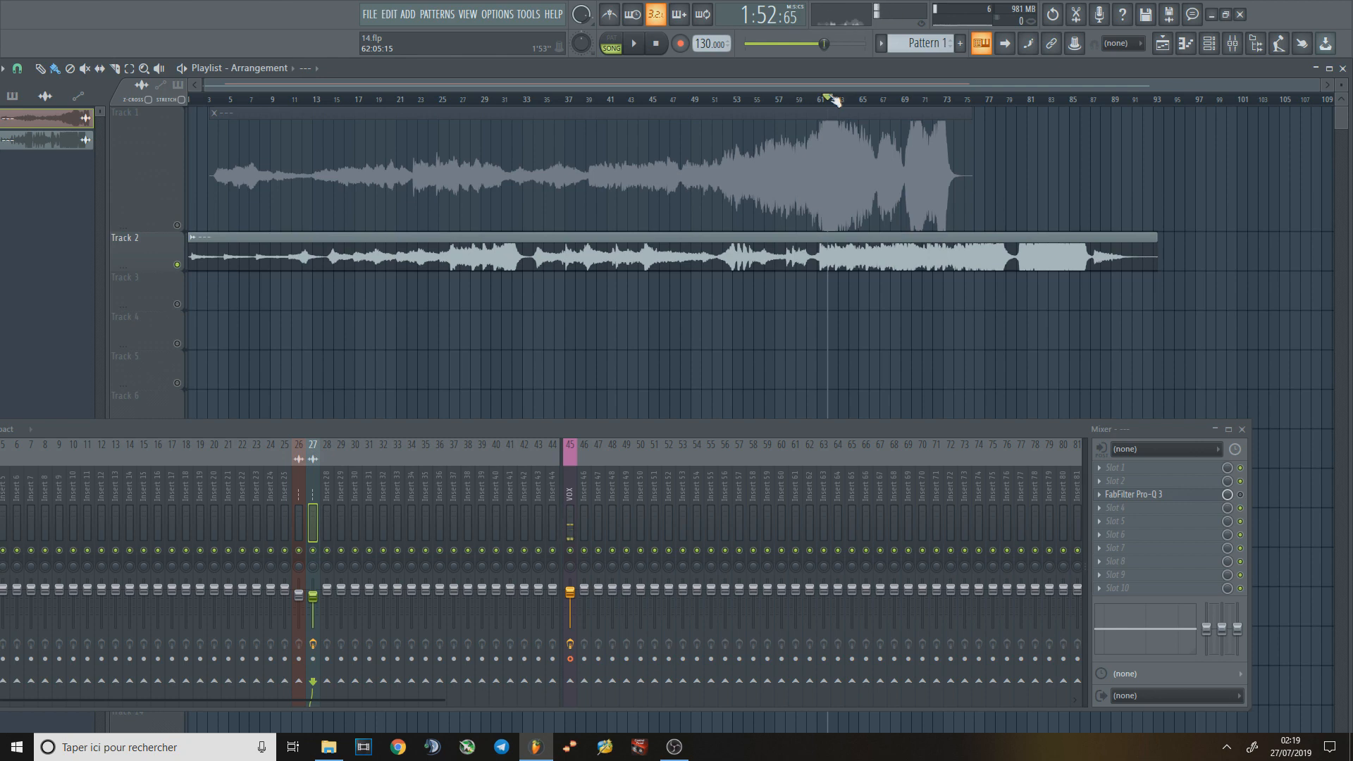
left_click(450, 100)
left_click(315, 193)
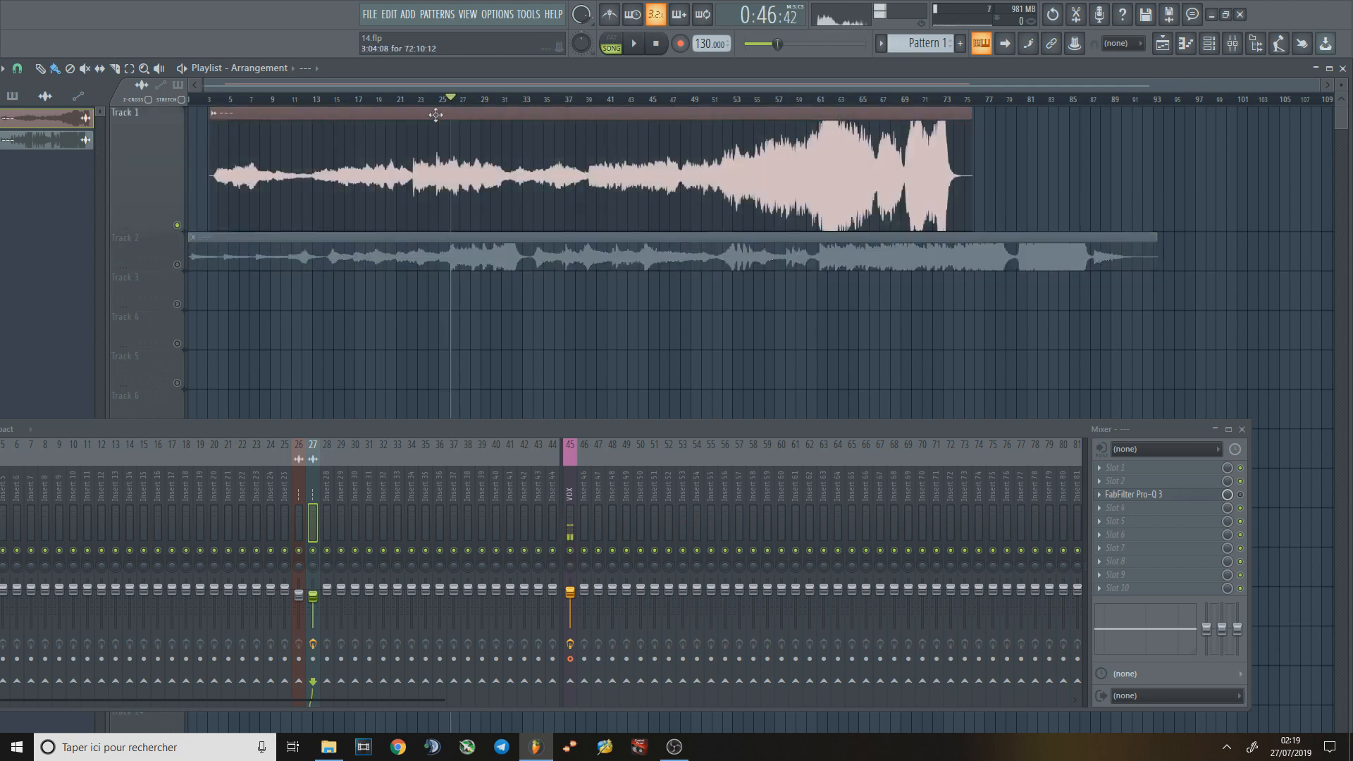
left_click_drag(441, 99, 451, 107)
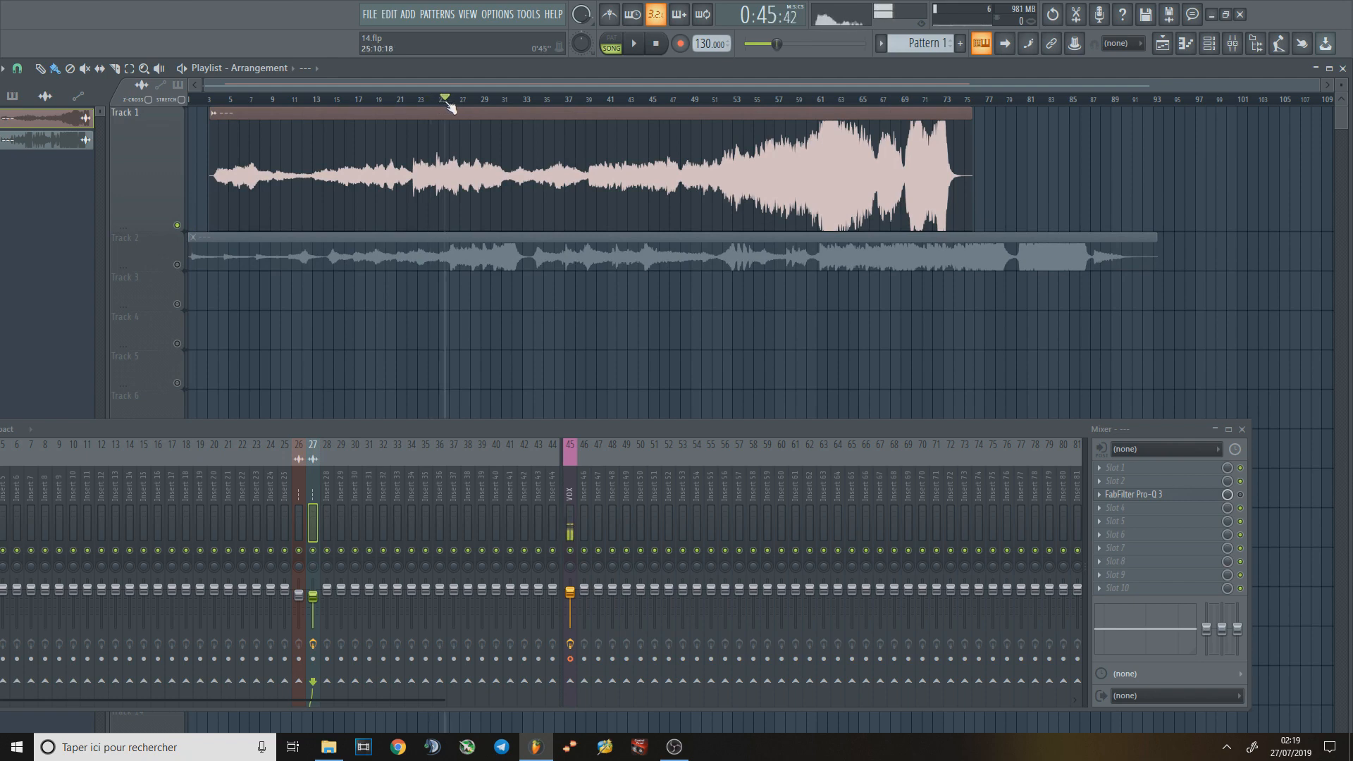
left_click_drag(451, 105, 434, 105)
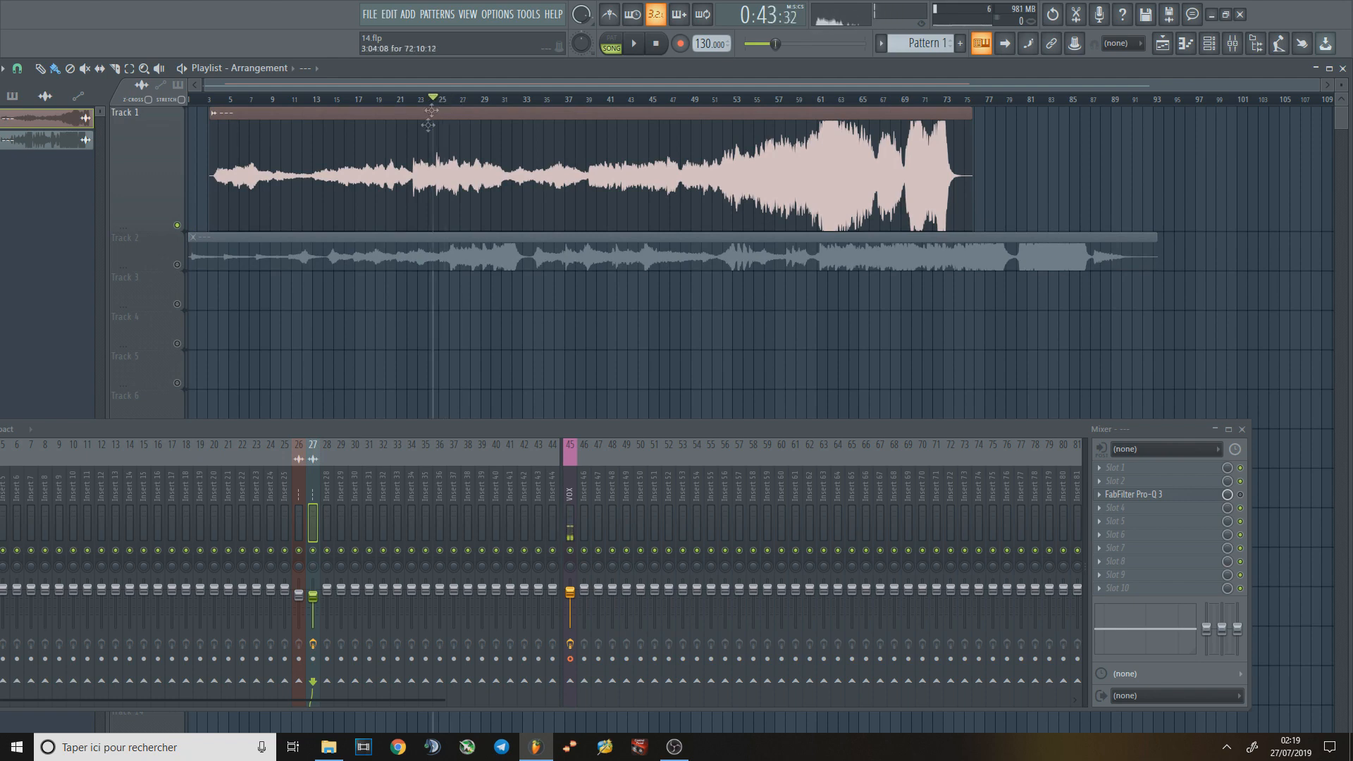
left_click(299, 493)
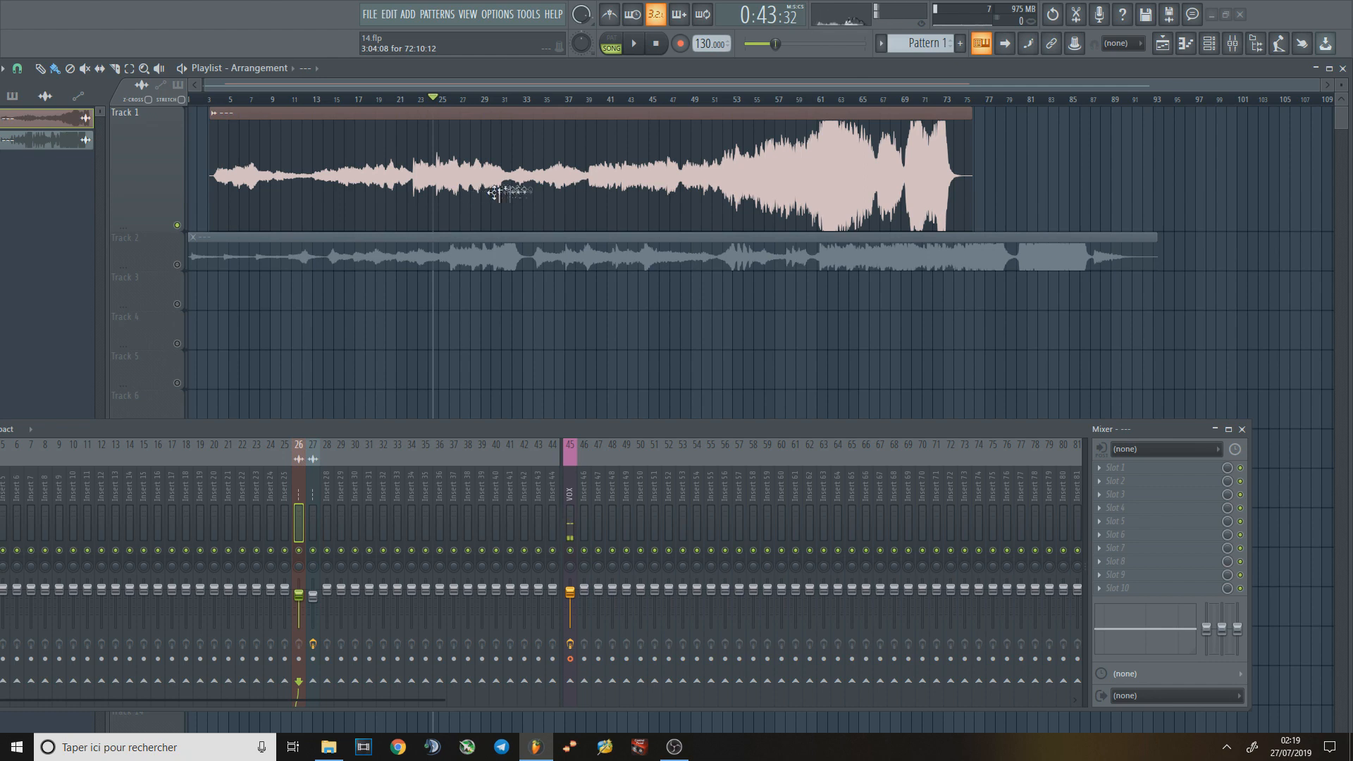
left_click(439, 103)
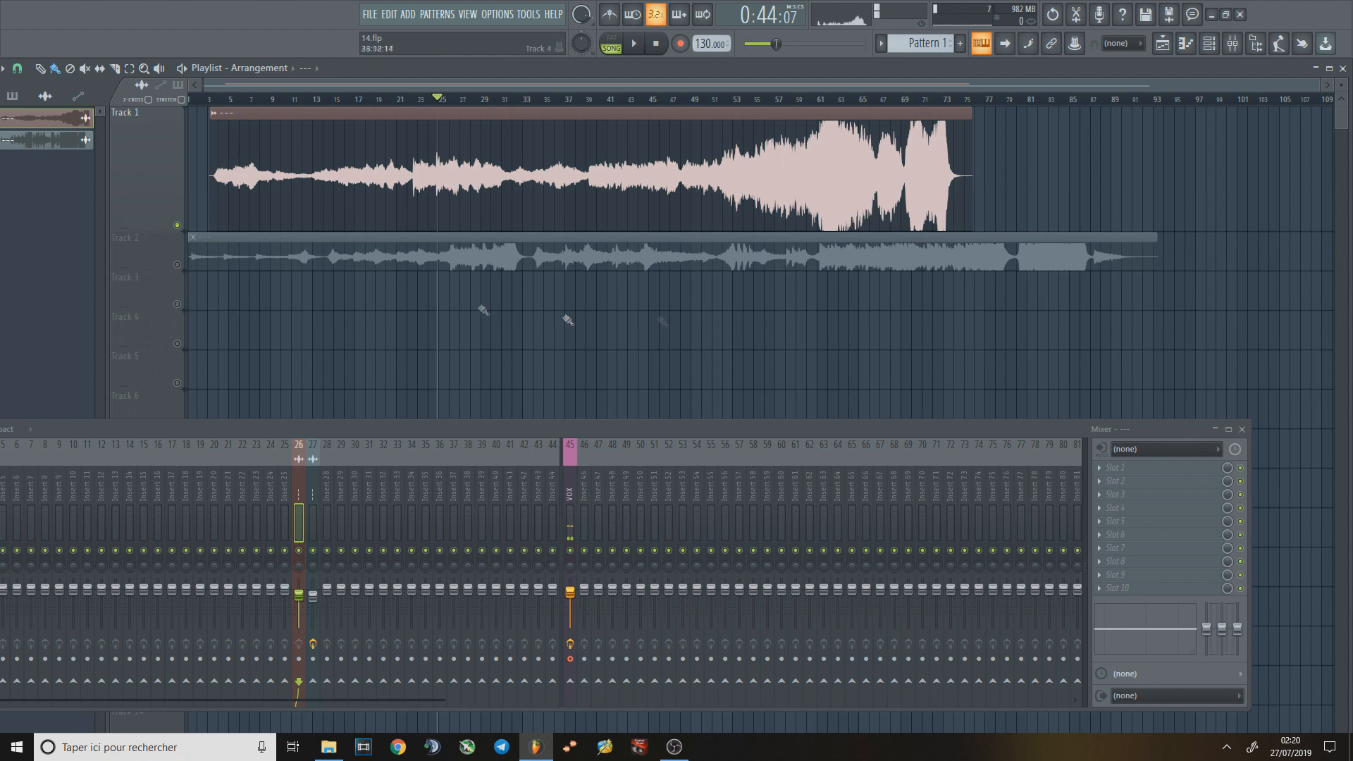
Step: Increase Track 2's height in the playlist and keep Track 1 tall so both waveforms can be compared
left_click_drag(142, 234, 339, 151)
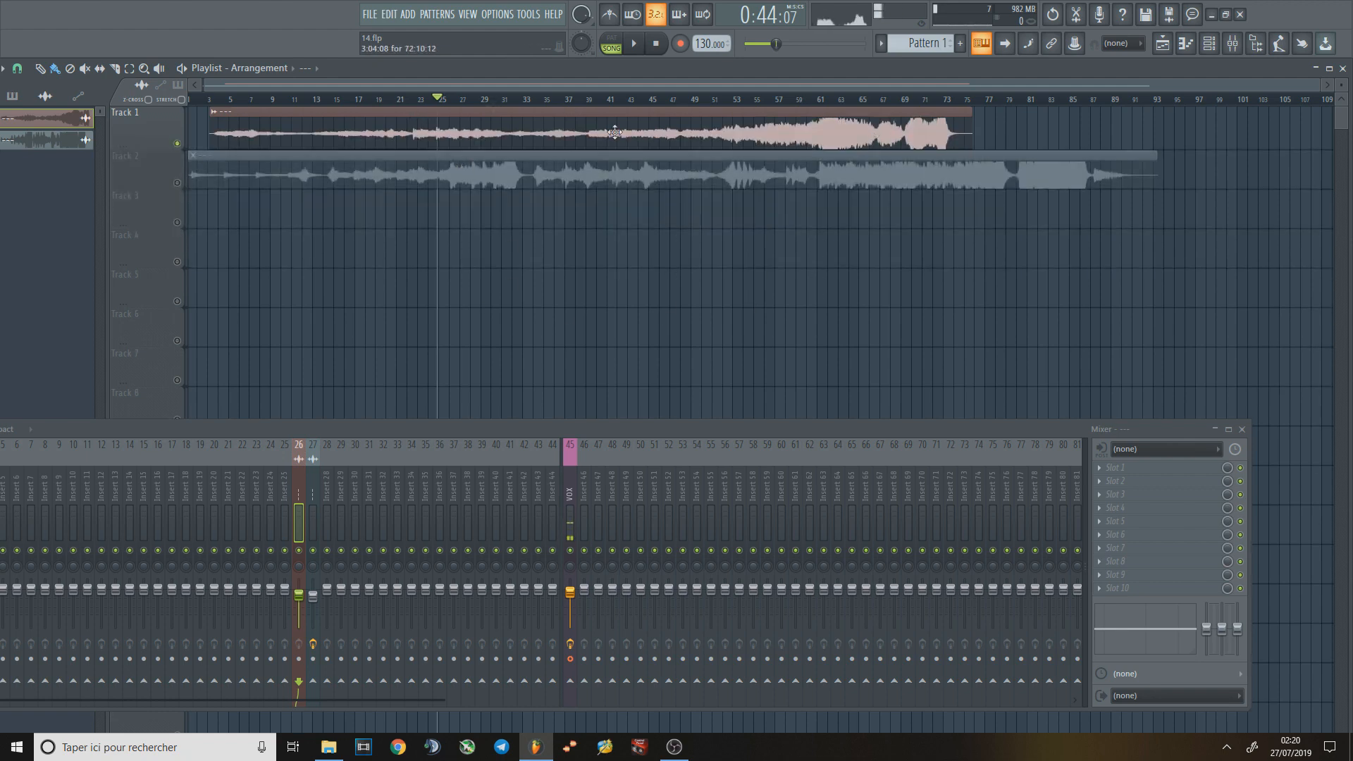
left_click_drag(146, 189, 148, 226)
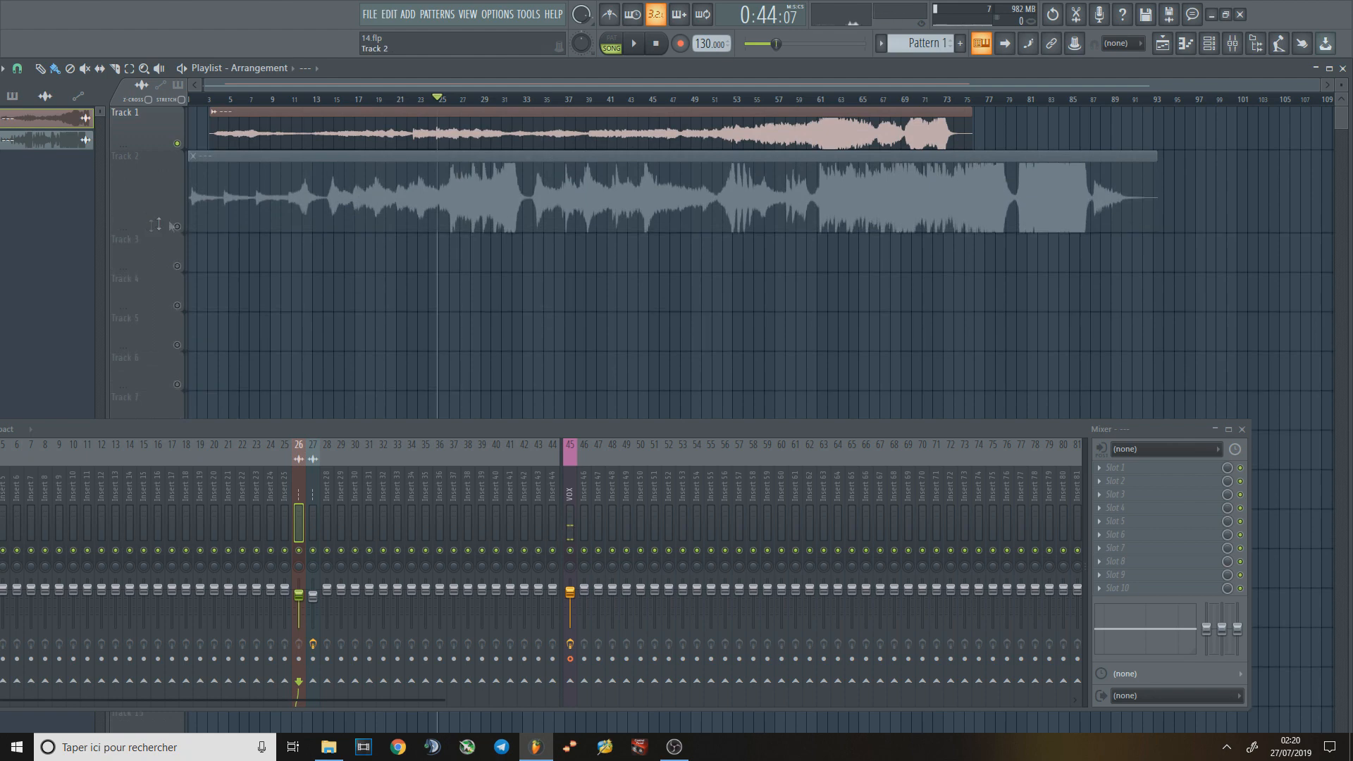
left_click_drag(149, 151, 154, 232)
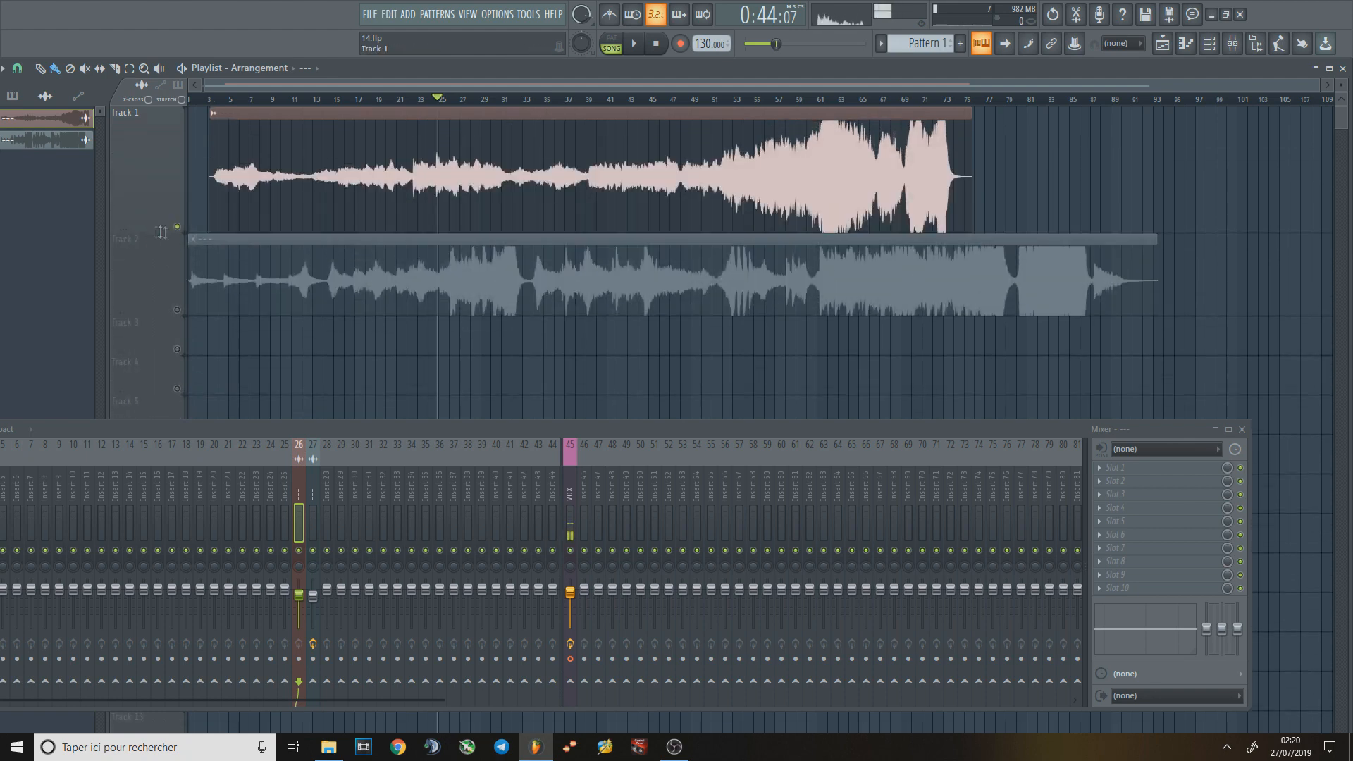